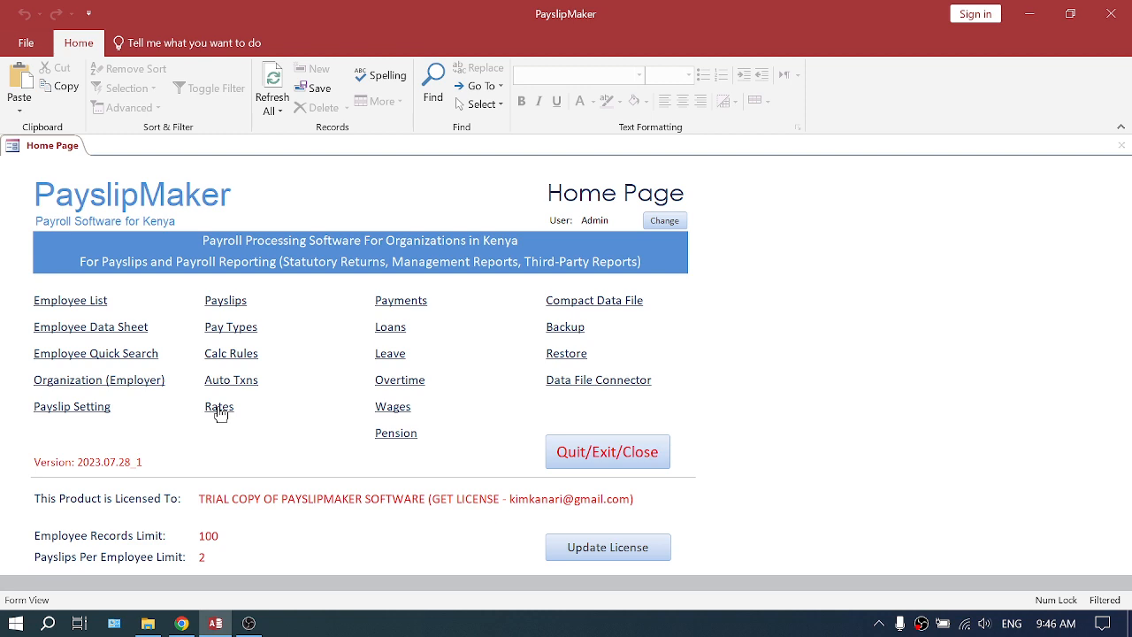
- Open the payslips for July 2023, check the payroll month and lines, and return to the home page
click(226, 302)
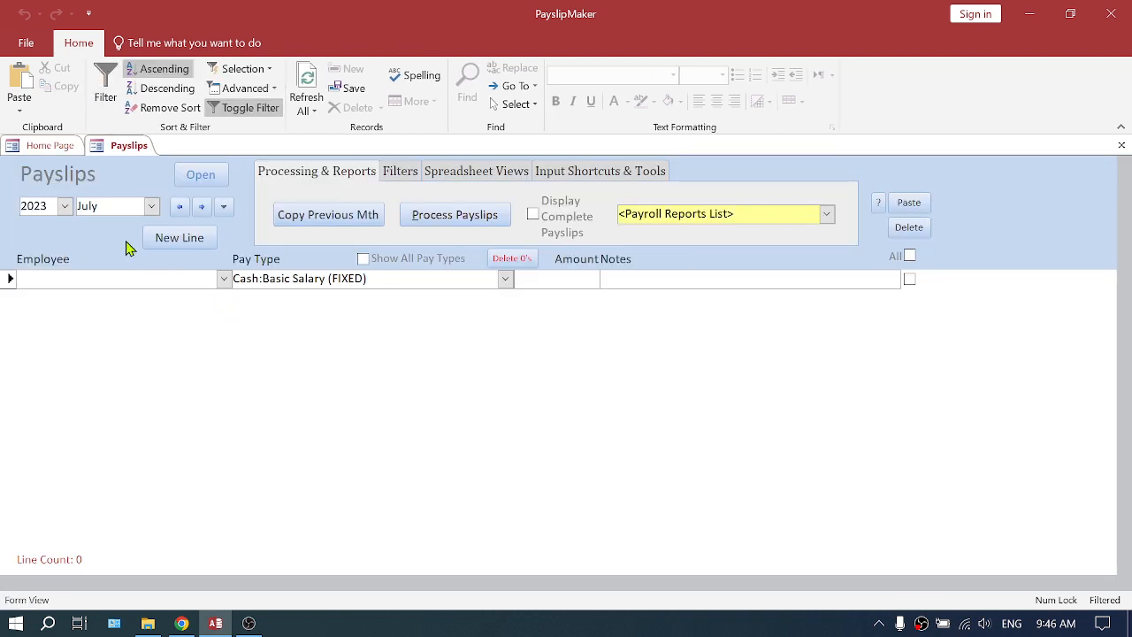
drag(112, 206, 66, 206)
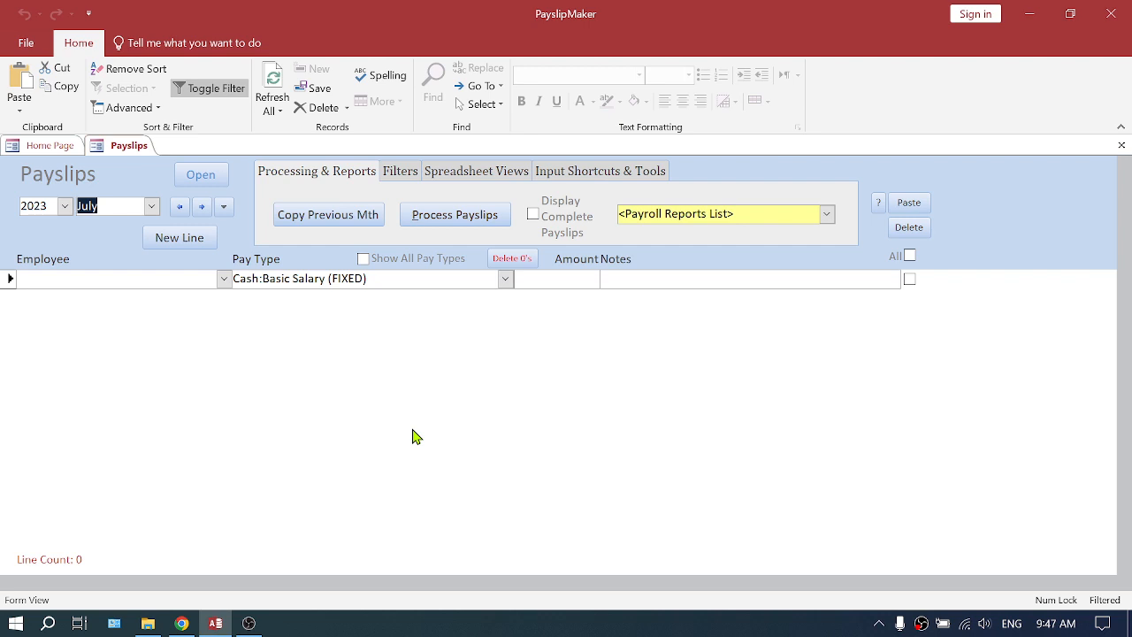
click(53, 146)
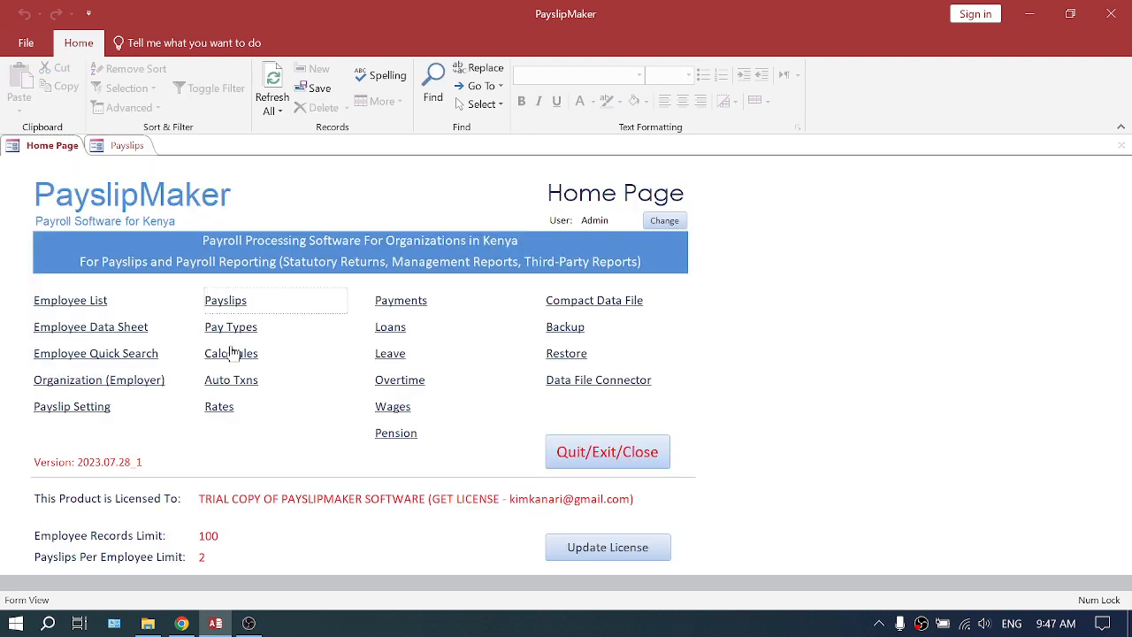
click(126, 146)
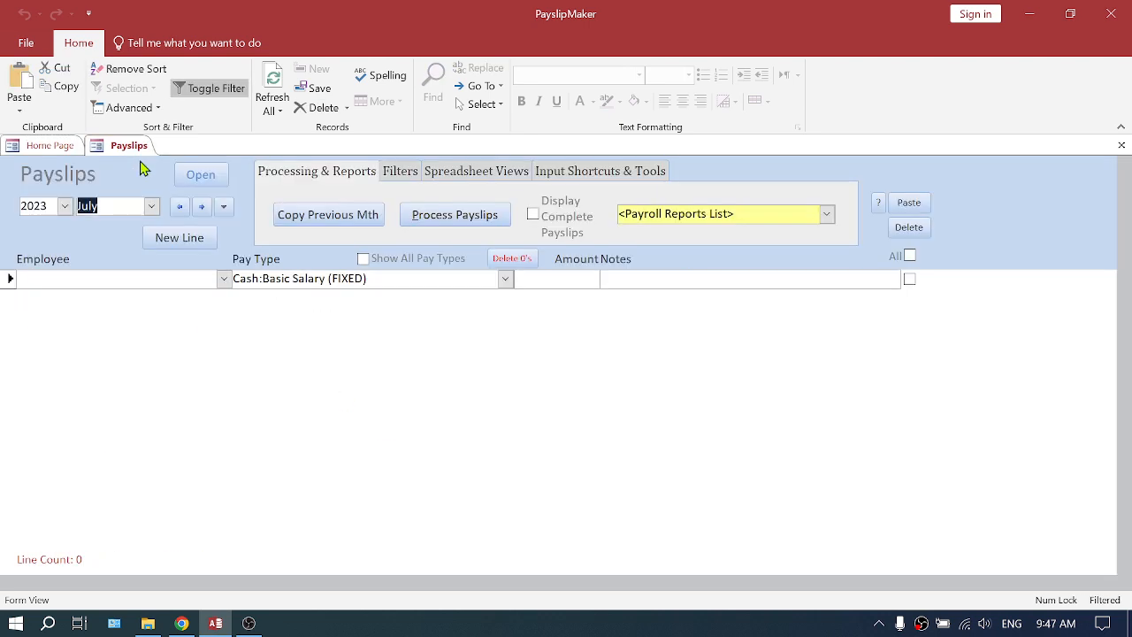
click(56, 146)
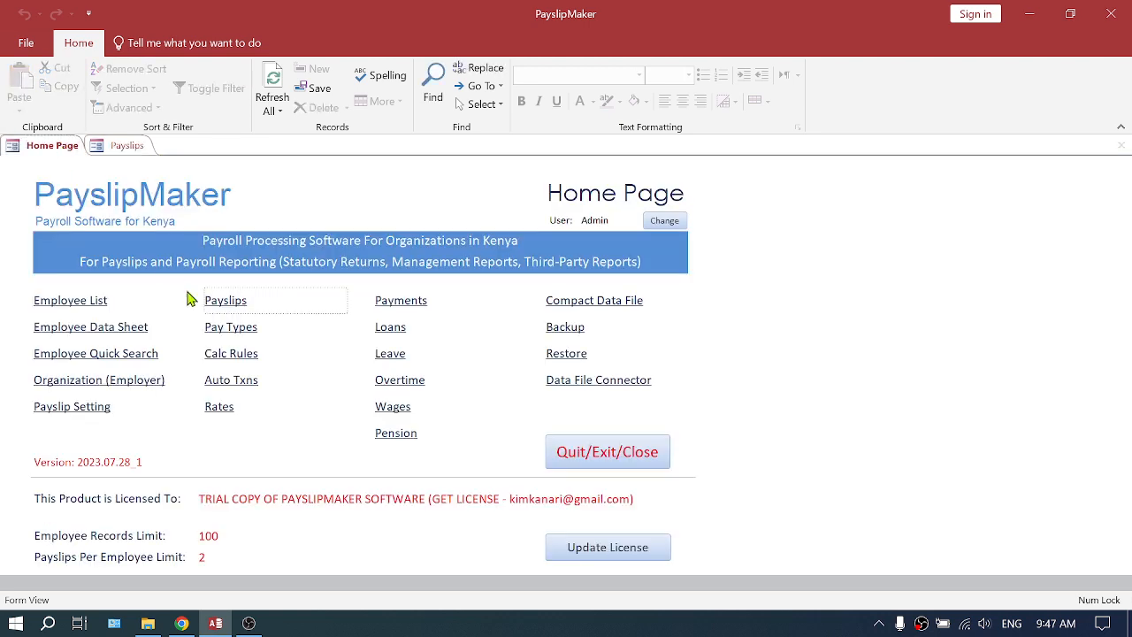
- Inspect the calculation rules and the rates for July 2023, closing each form after viewing it
click(232, 356)
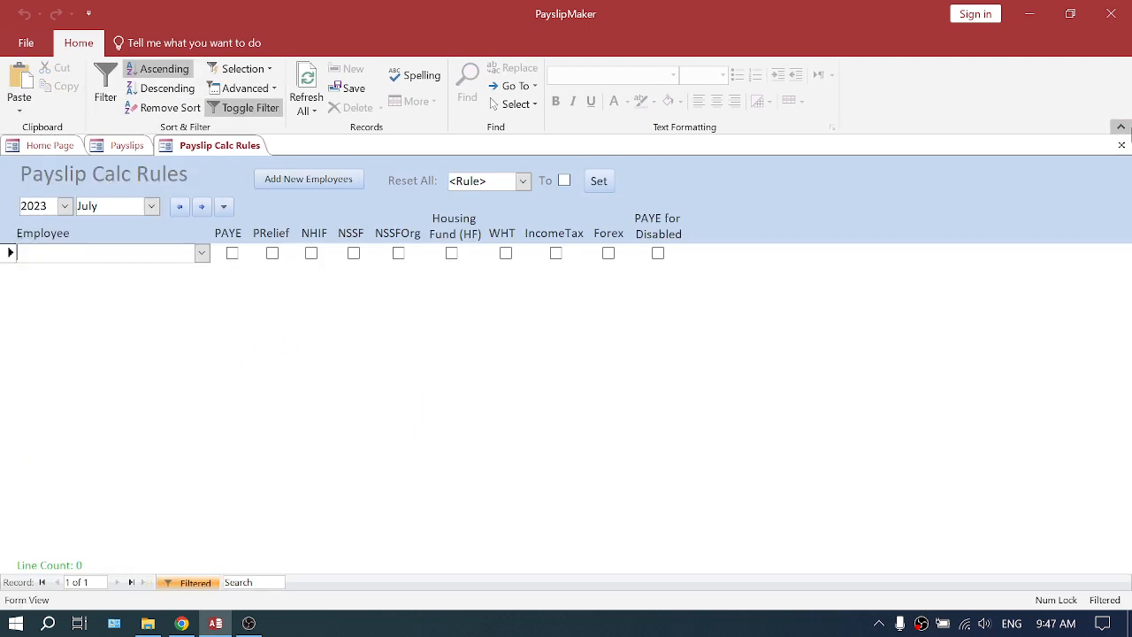
click(1121, 145)
click(226, 409)
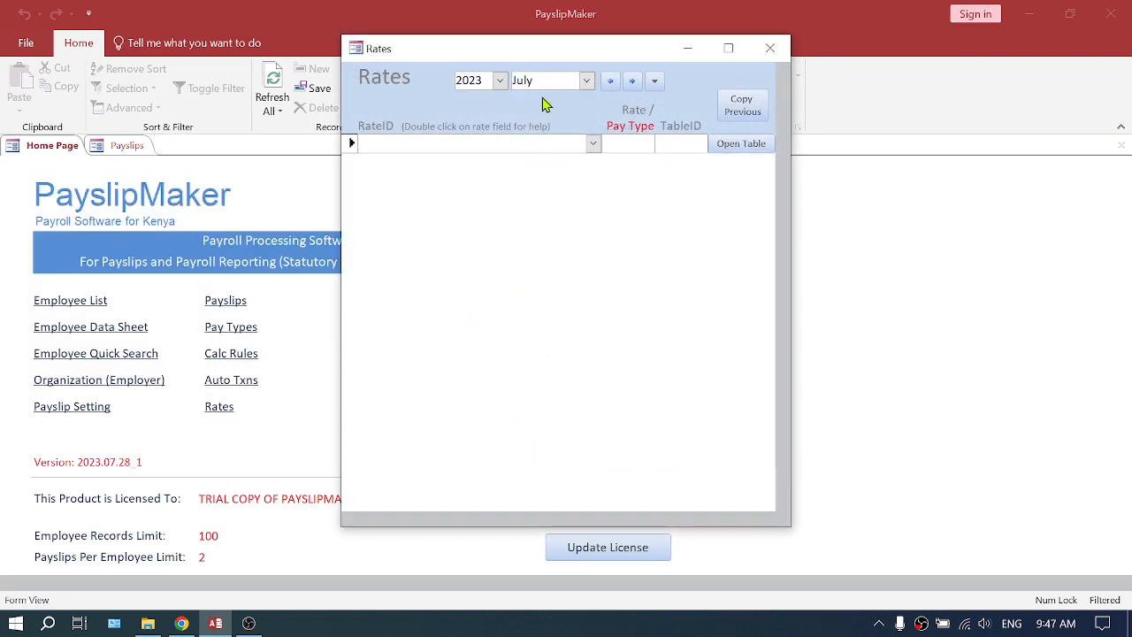
click(770, 48)
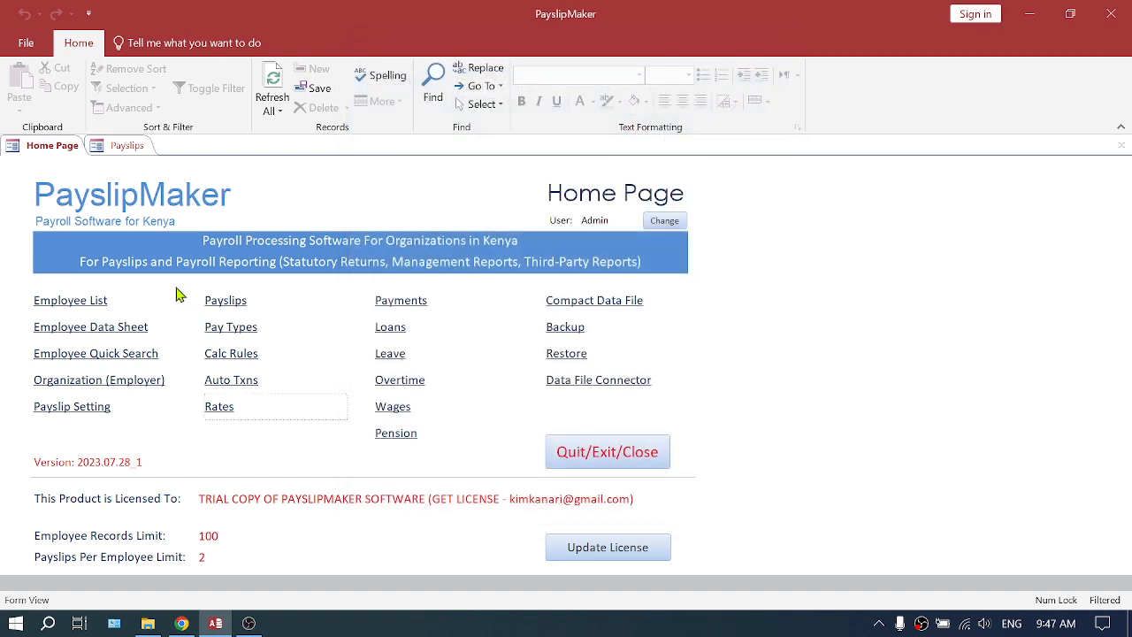
- Copy the previous month's payroll details into the July 2023 payslips
click(123, 147)
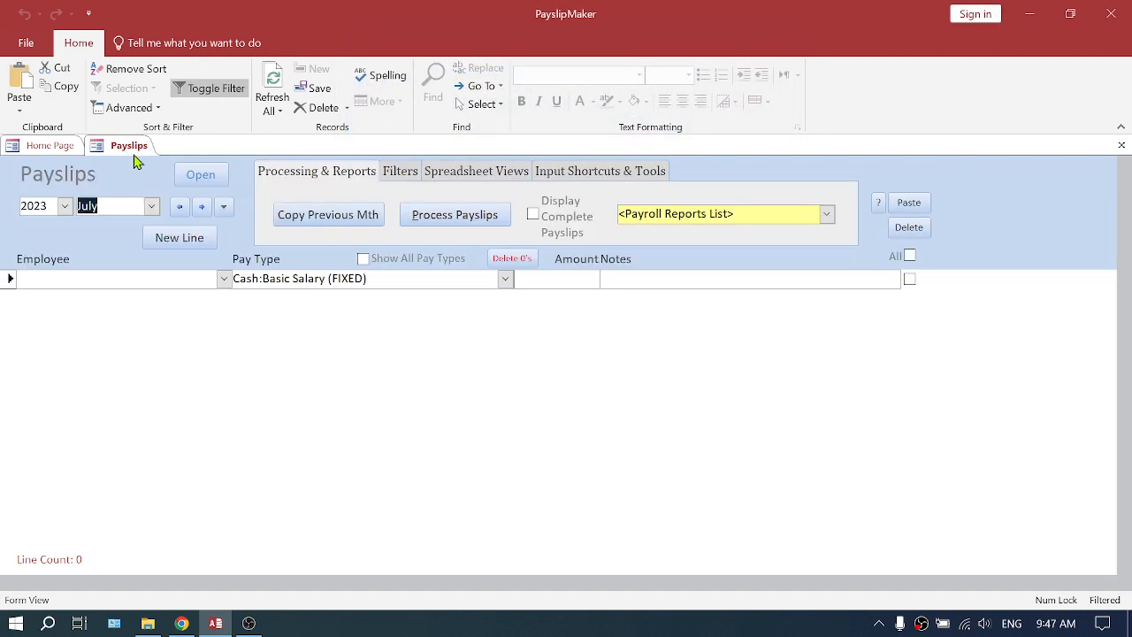
click(325, 225)
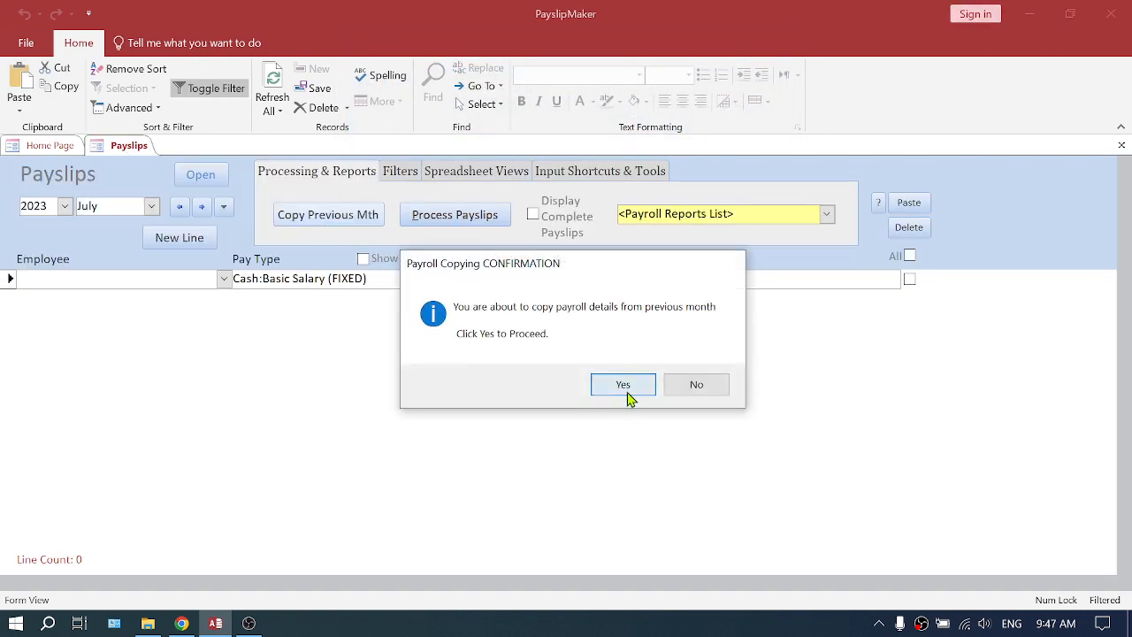
click(626, 387)
click(707, 394)
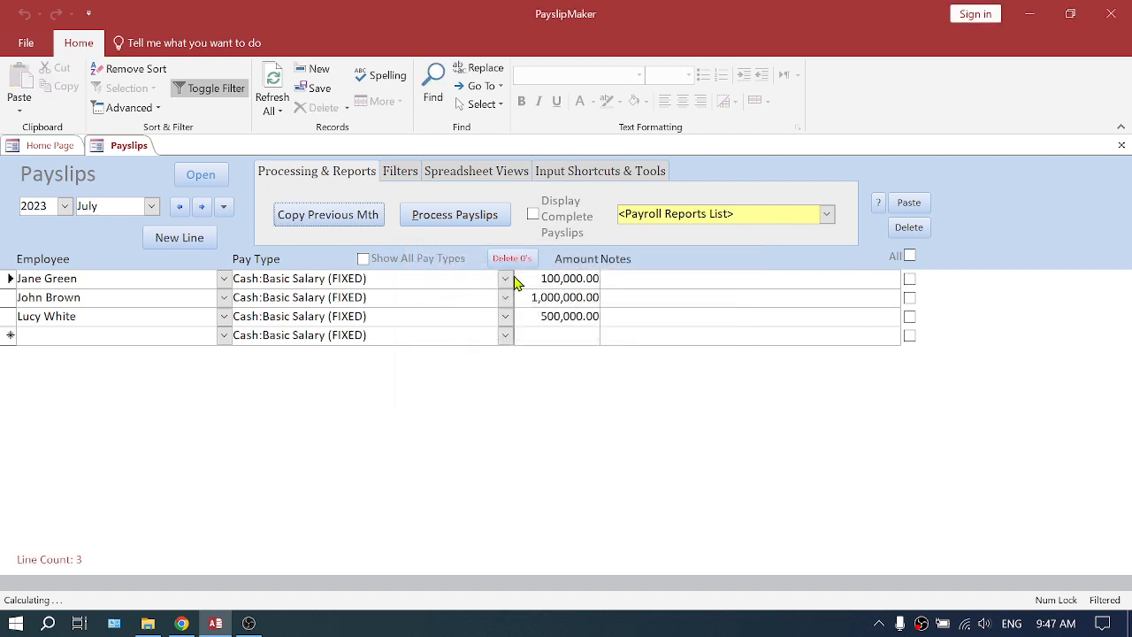
- Process the July 2023 payslips for all employees
click(467, 219)
click(636, 393)
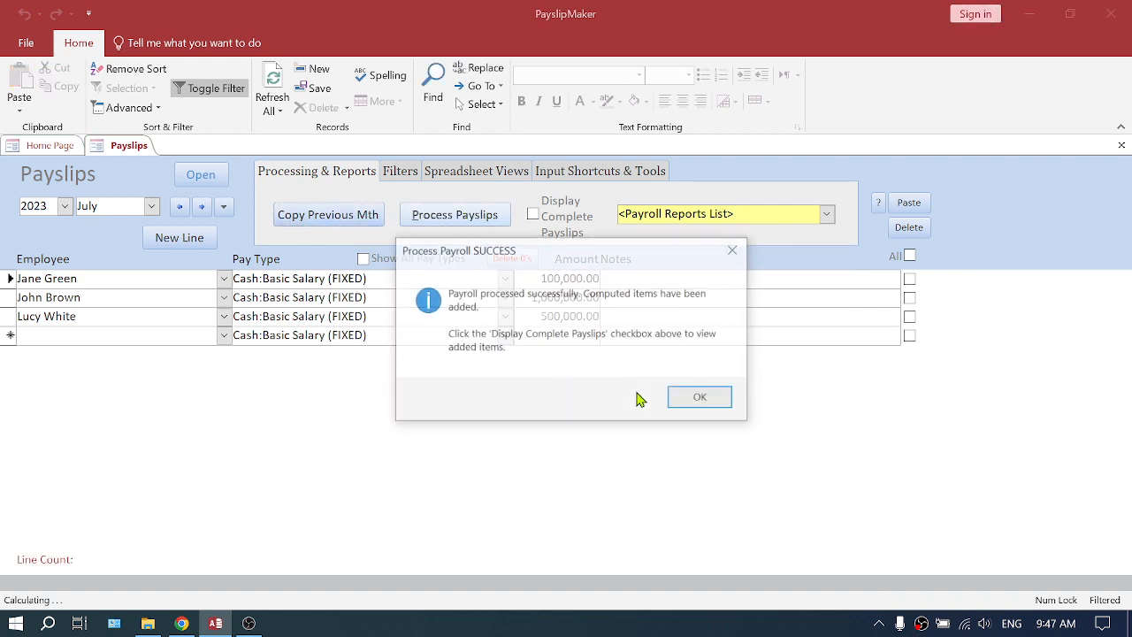
click(702, 397)
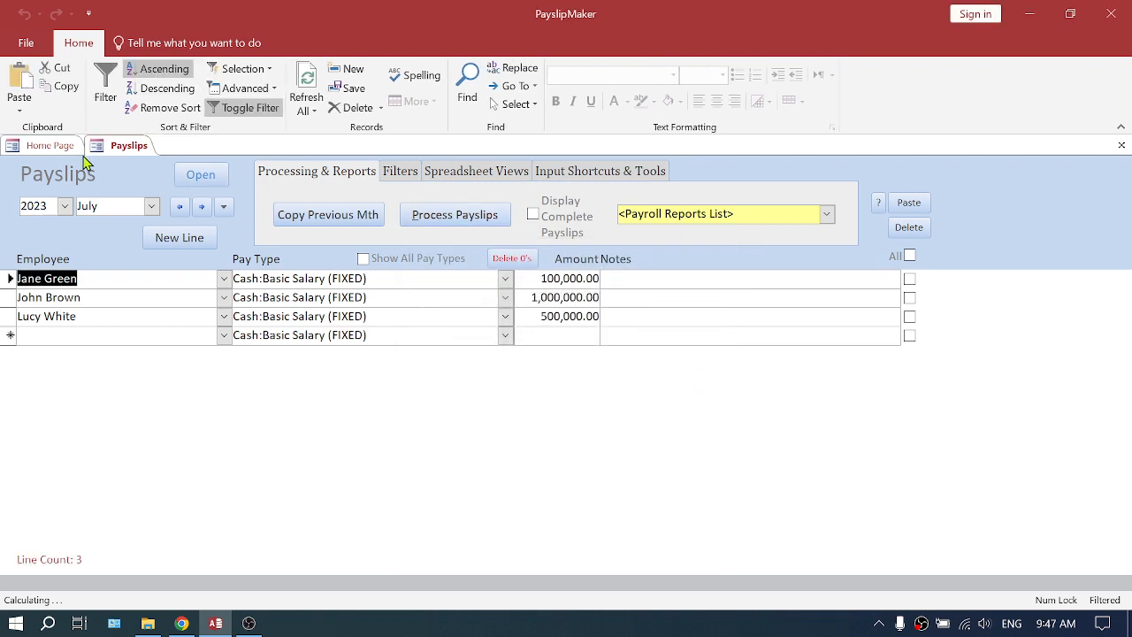
- Review the calculation rules and rates copied into July 2023
click(36, 146)
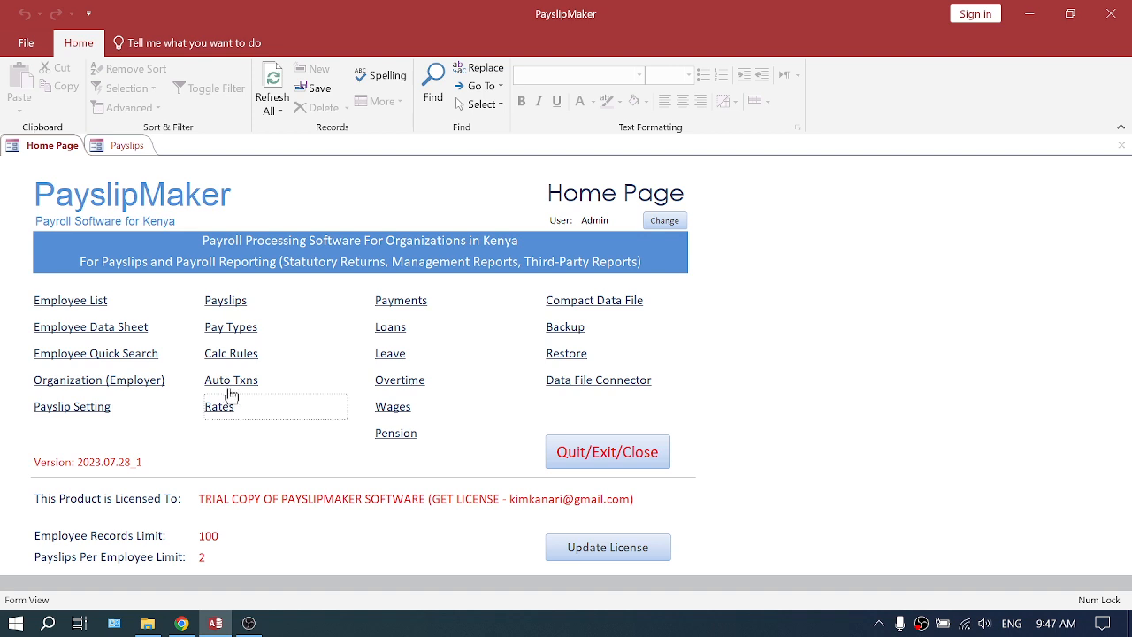
click(233, 355)
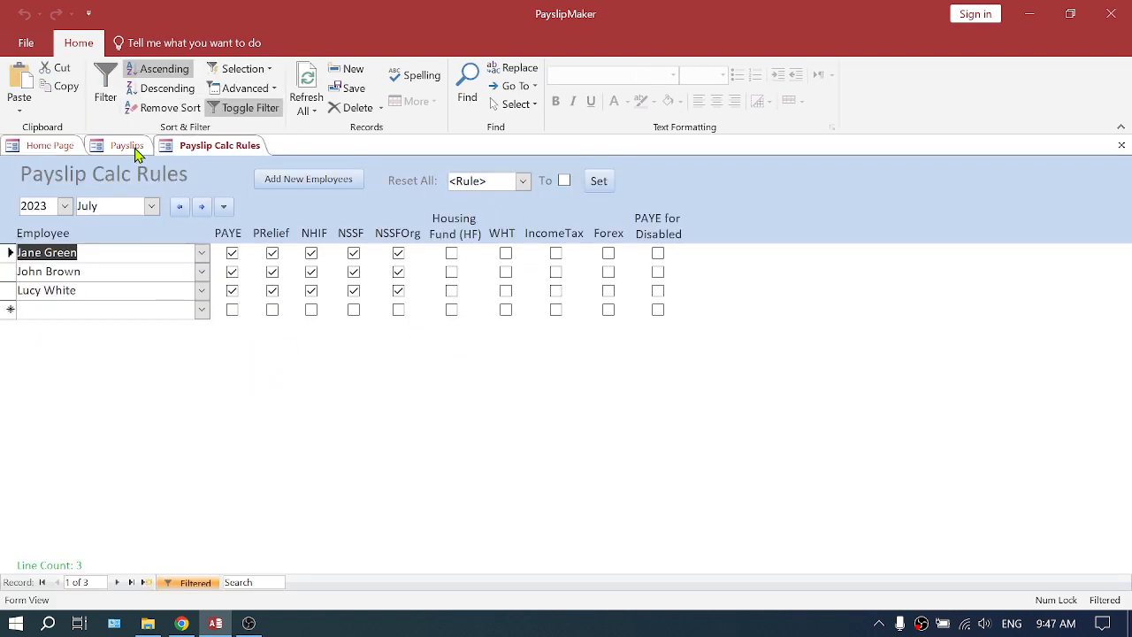
click(126, 146)
click(54, 147)
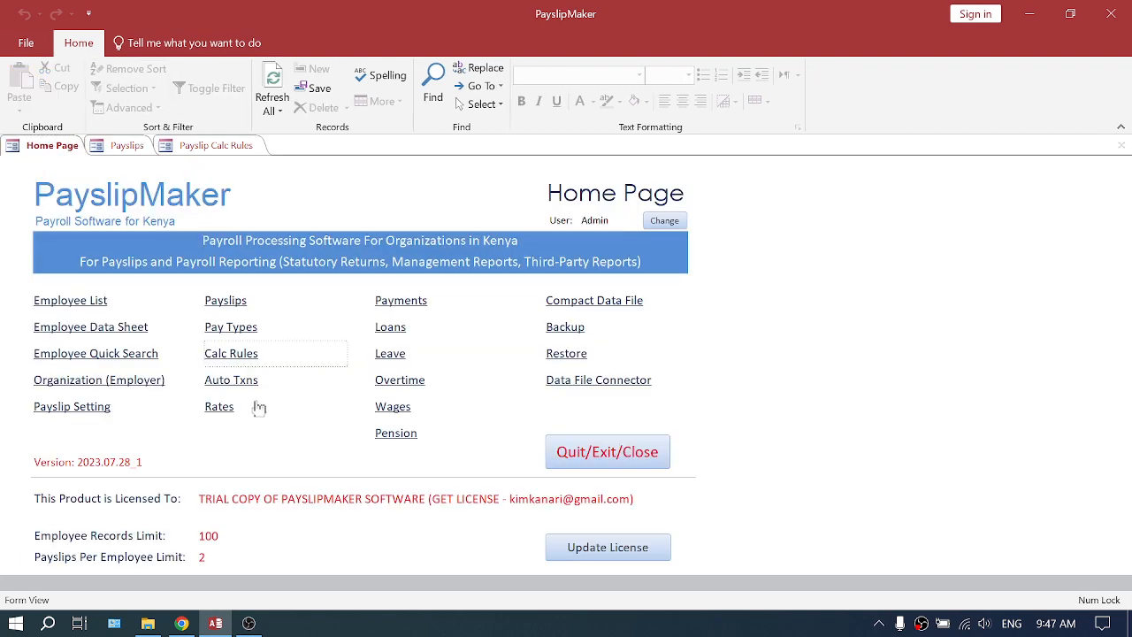
click(218, 406)
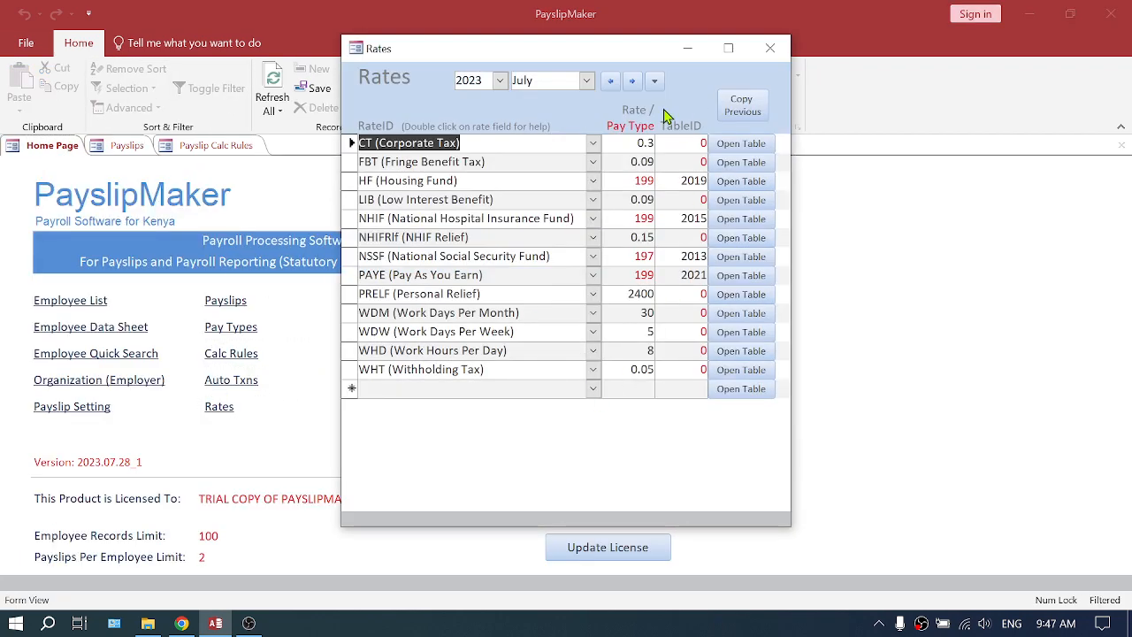
click(770, 48)
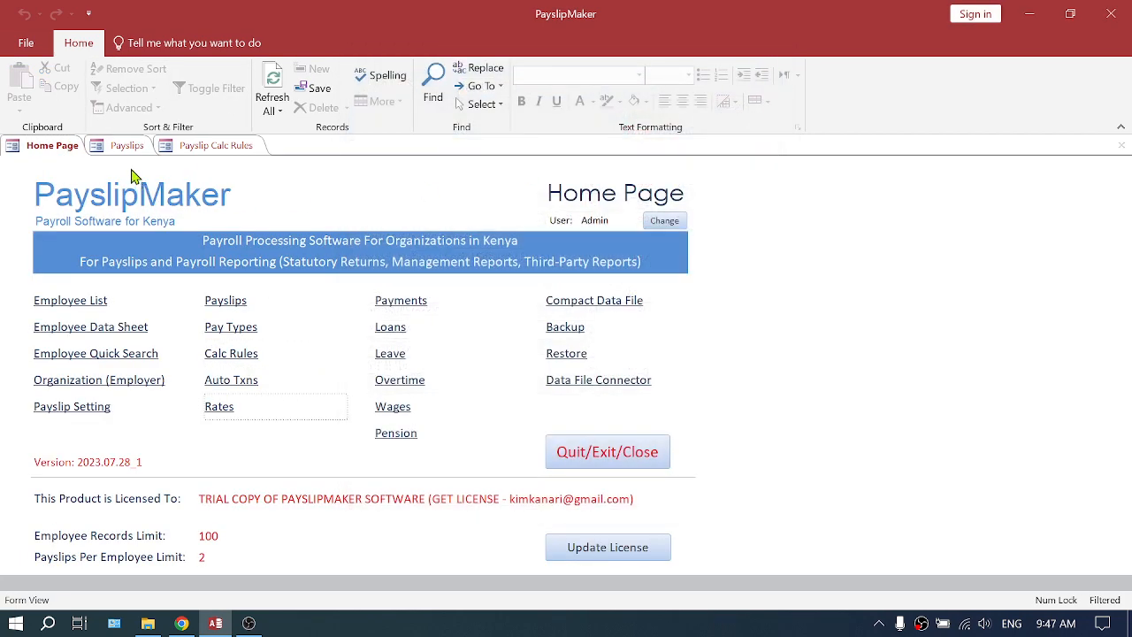
- Compare the calculation rules for June 2023 with those for July 2023, ending on July
click(217, 150)
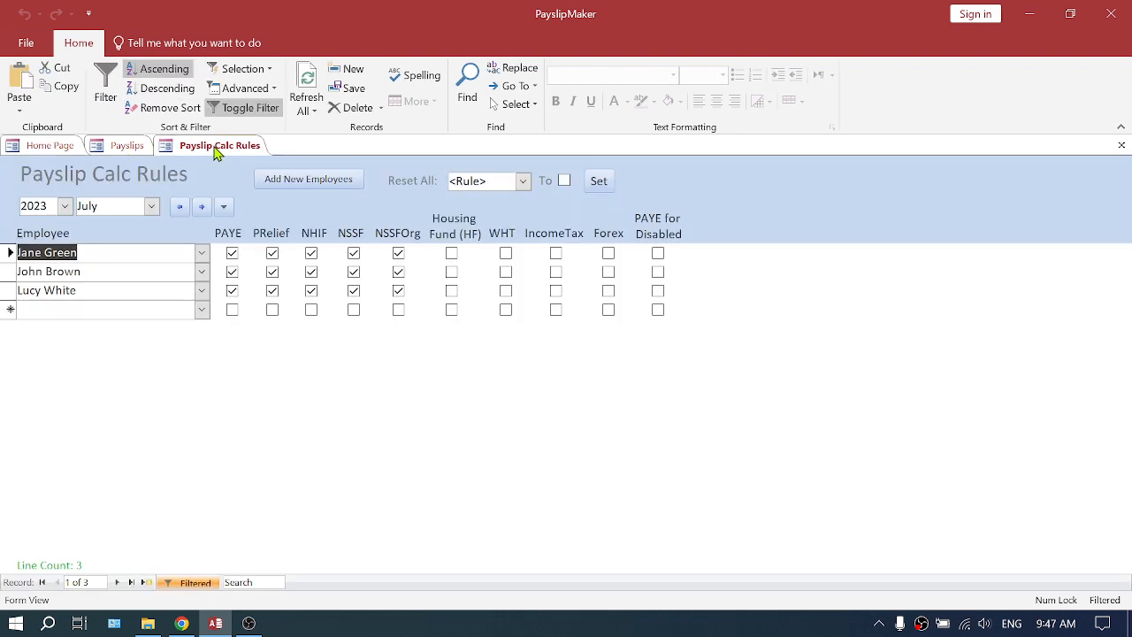
click(180, 209)
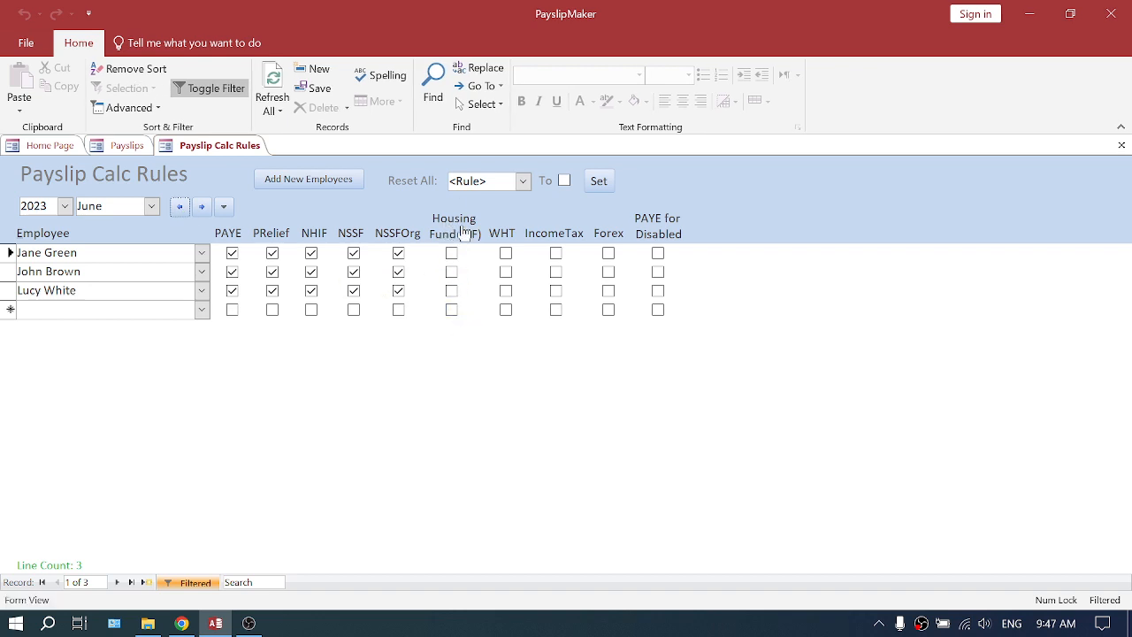
click(202, 207)
drag(116, 206, 67, 212)
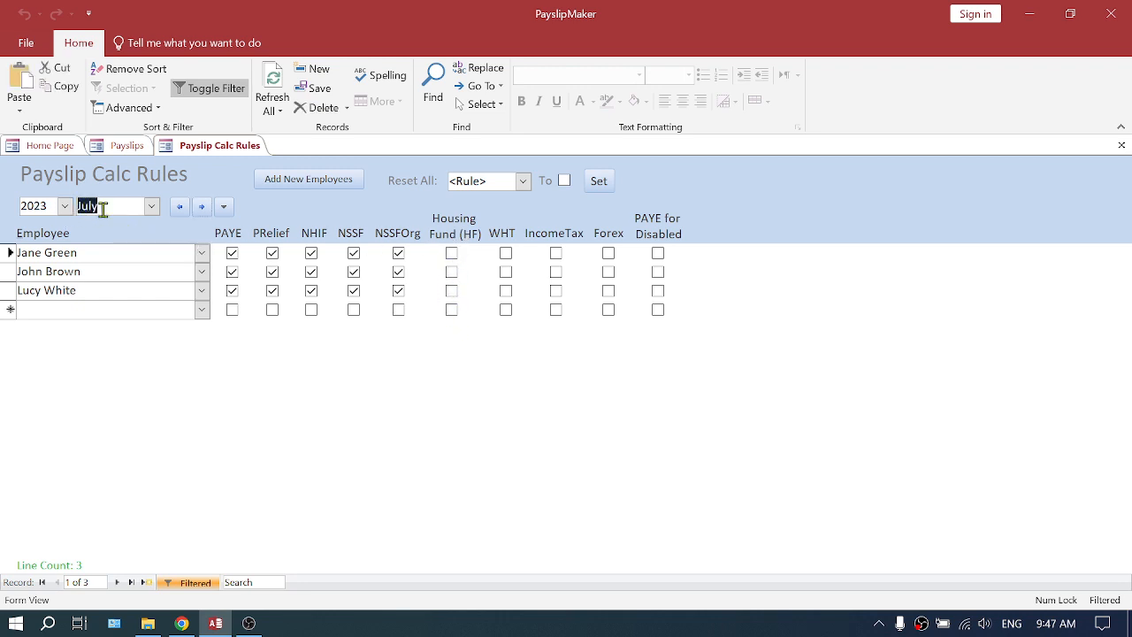
- Enable the Housing Fund (HF) rule individually for each of the three employees in July 2023
click(450, 255)
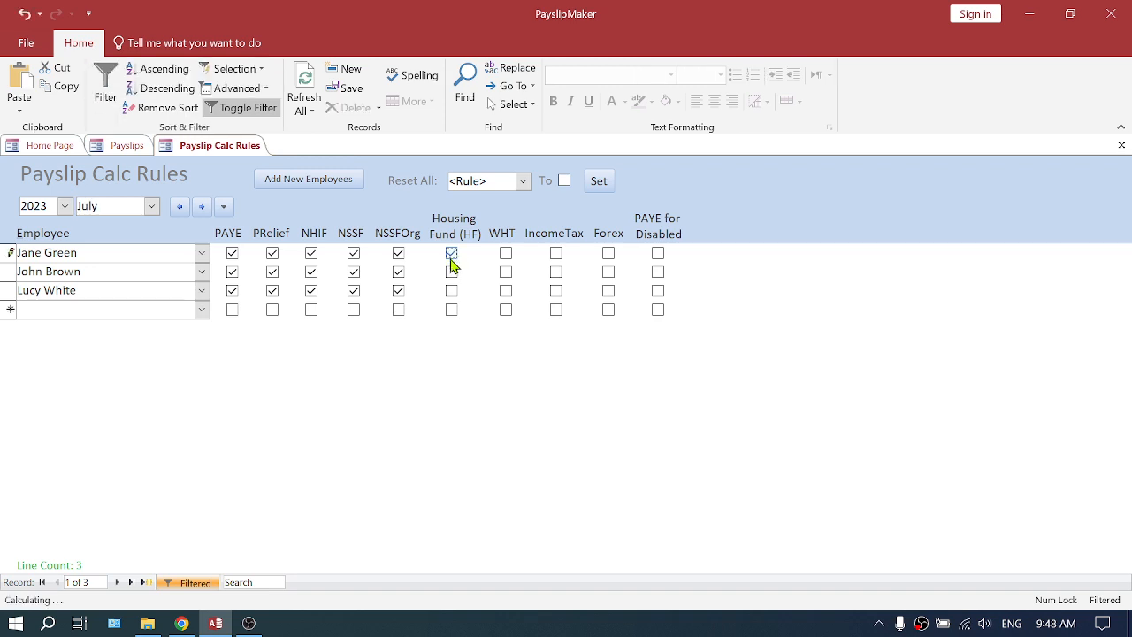
click(452, 272)
click(451, 292)
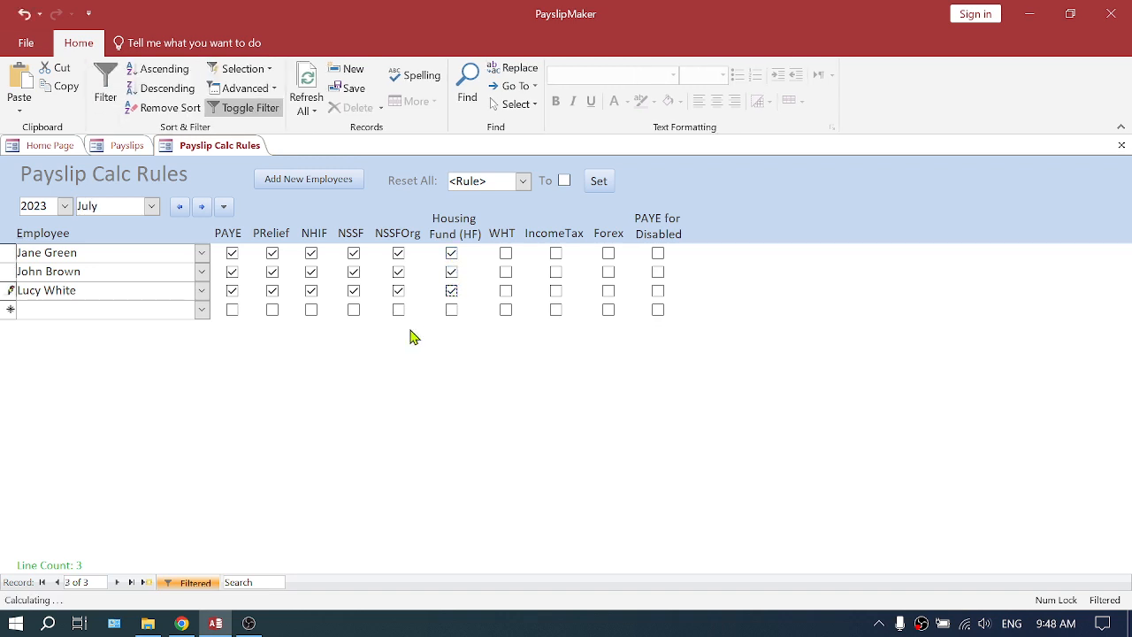
click(144, 312)
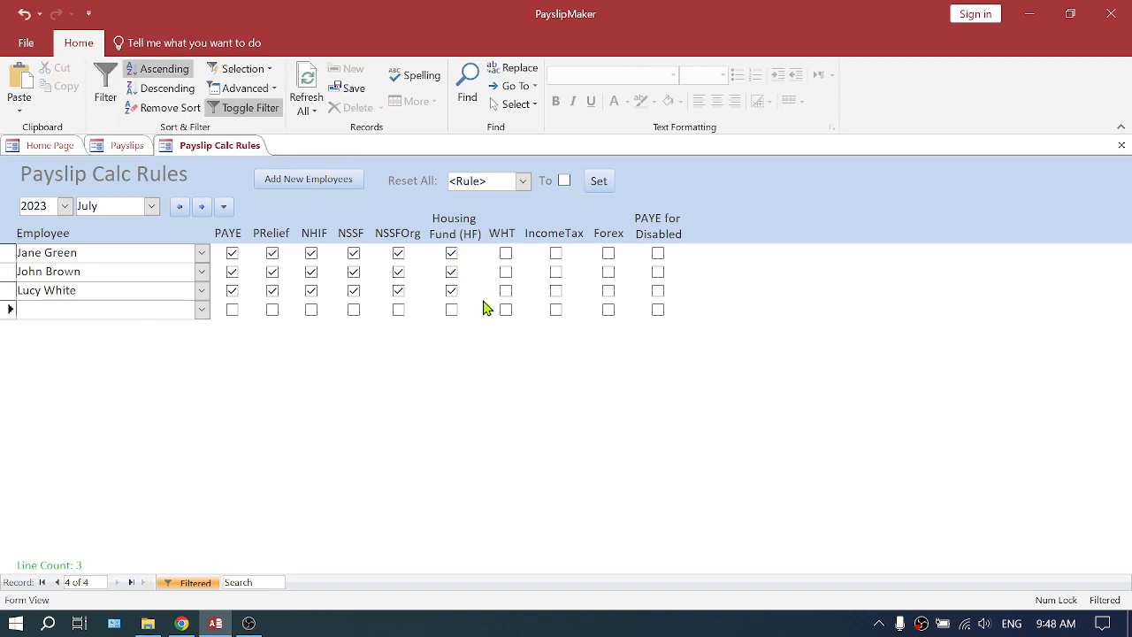
- Disable the Housing Fund (HF) rule individually for each of the three employees in July 2023
click(452, 254)
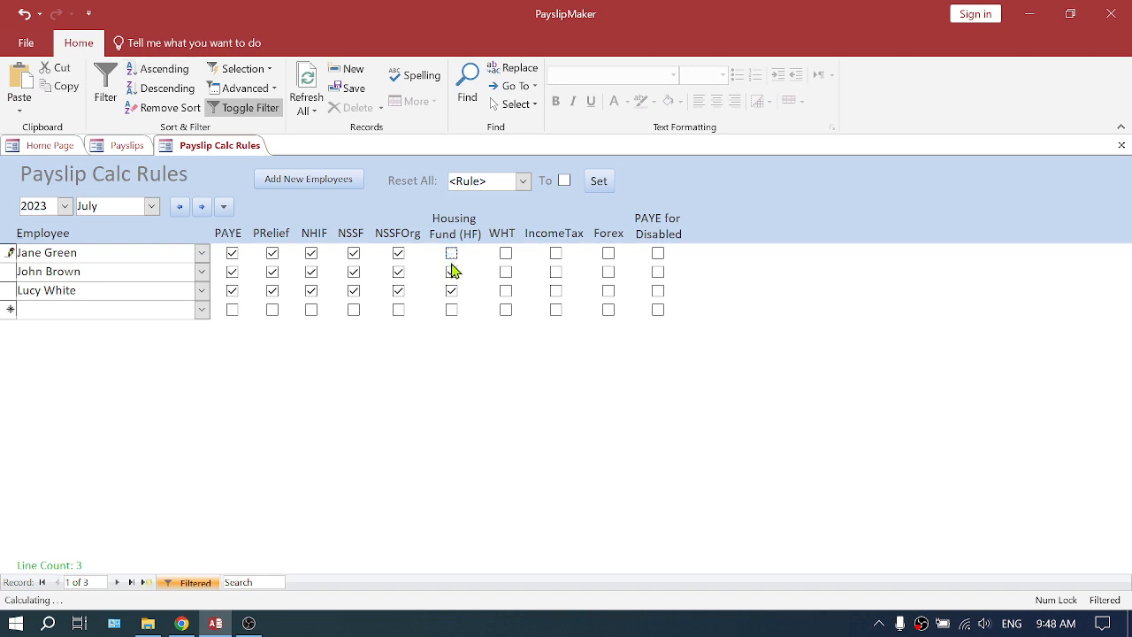
click(451, 272)
click(451, 290)
click(85, 312)
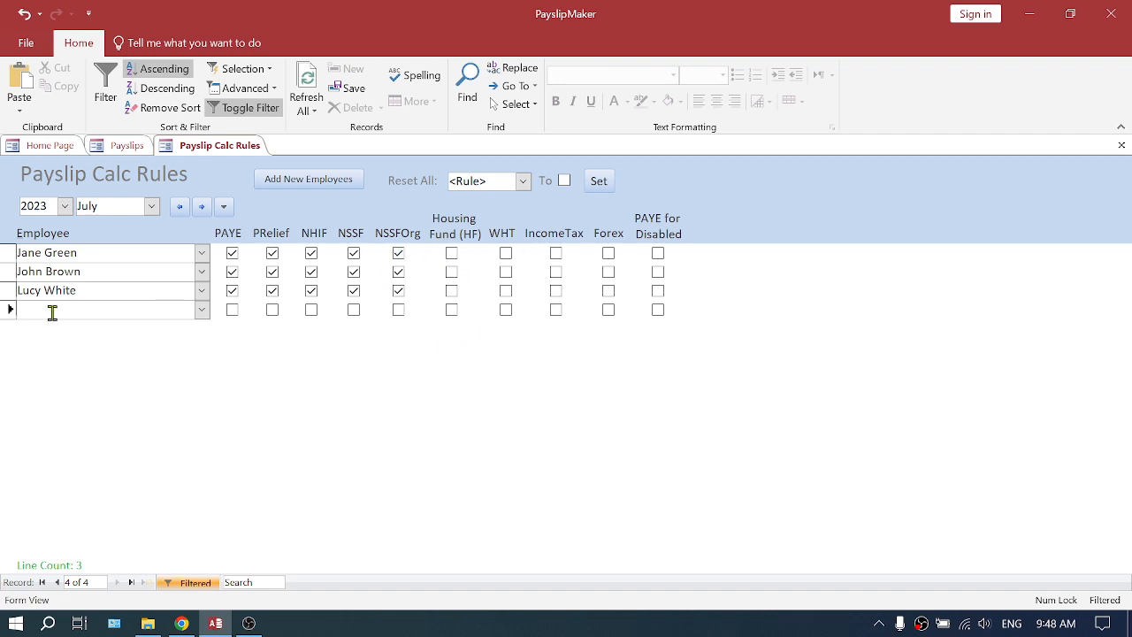
- Activate the Housing Fund rule for all employees at once in July 2023
click(455, 232)
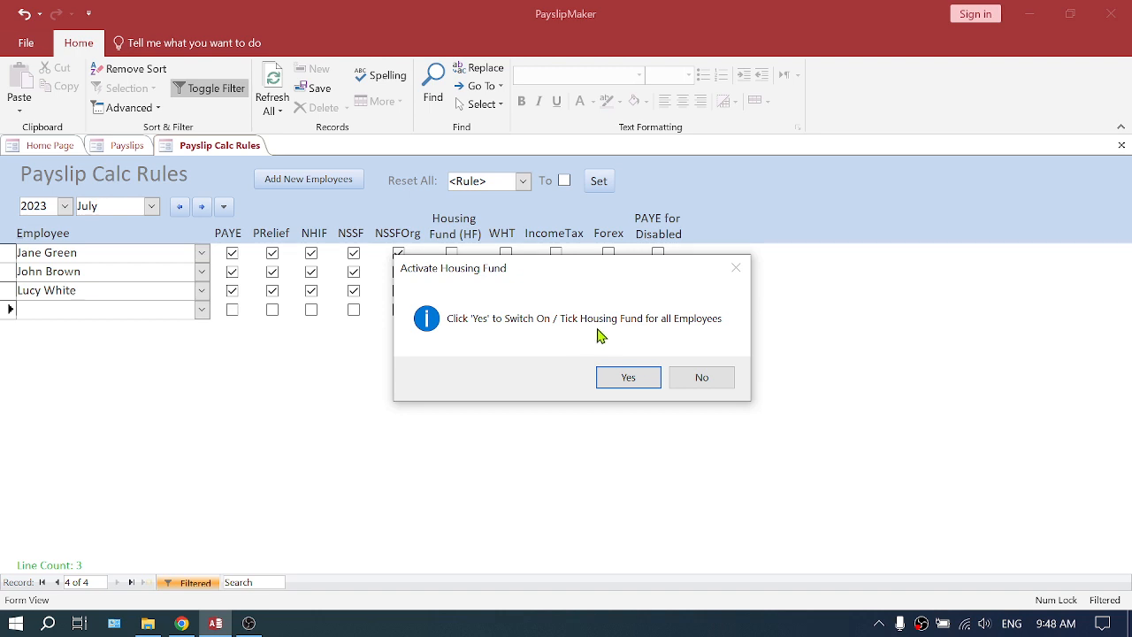
click(629, 380)
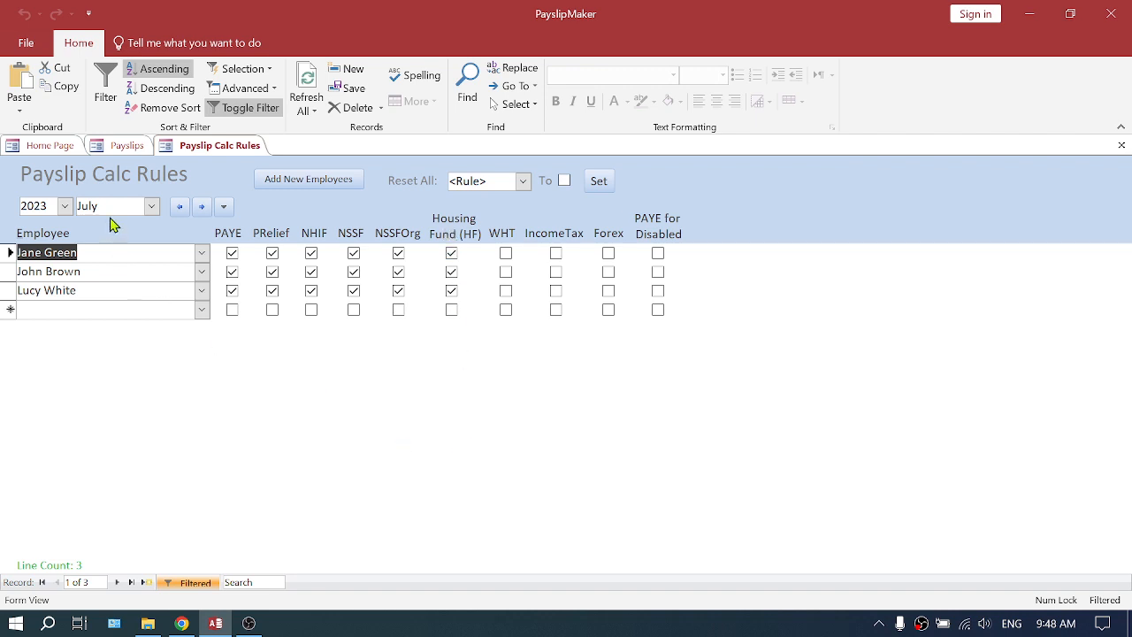
drag(108, 205, 69, 219)
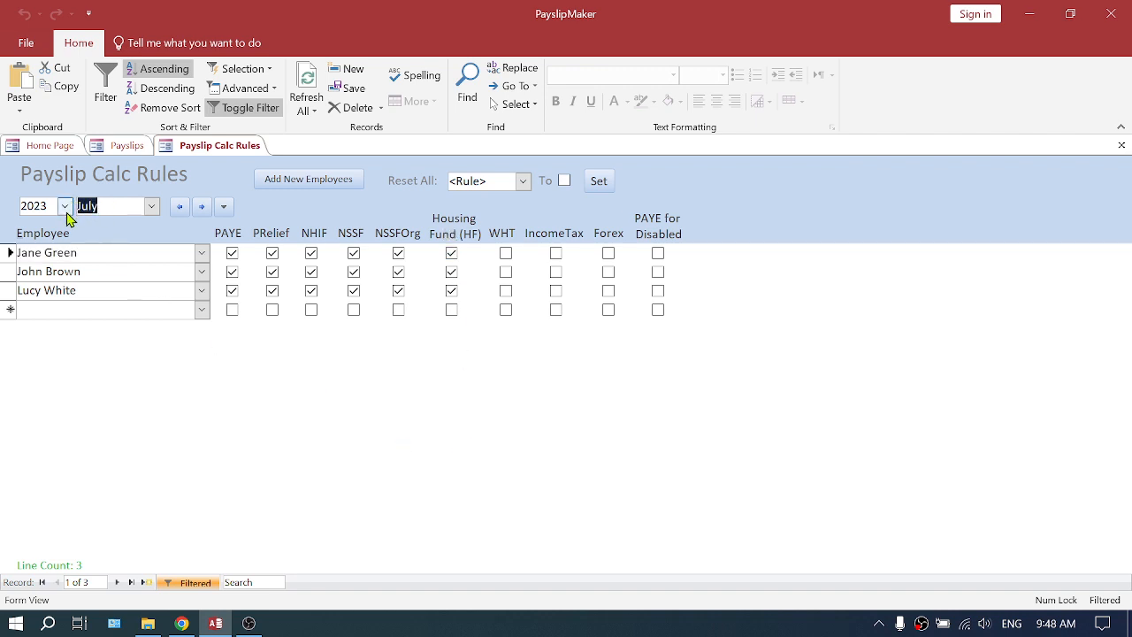
- Check the Housing Fund settings for June 2023, return to July and close the calculation rules
click(179, 206)
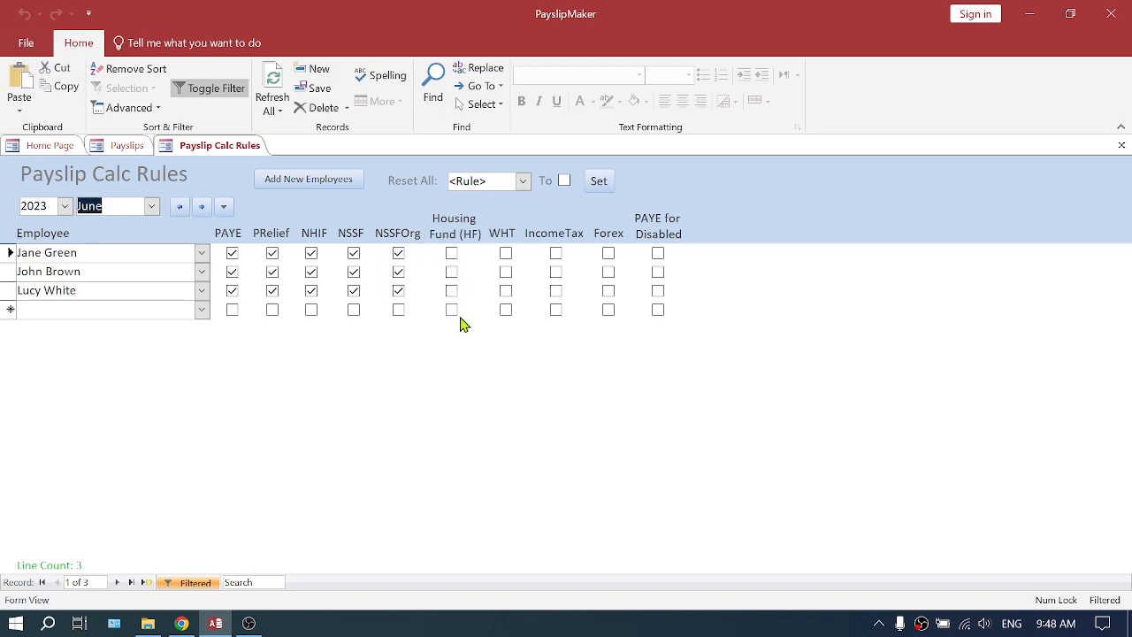
click(203, 207)
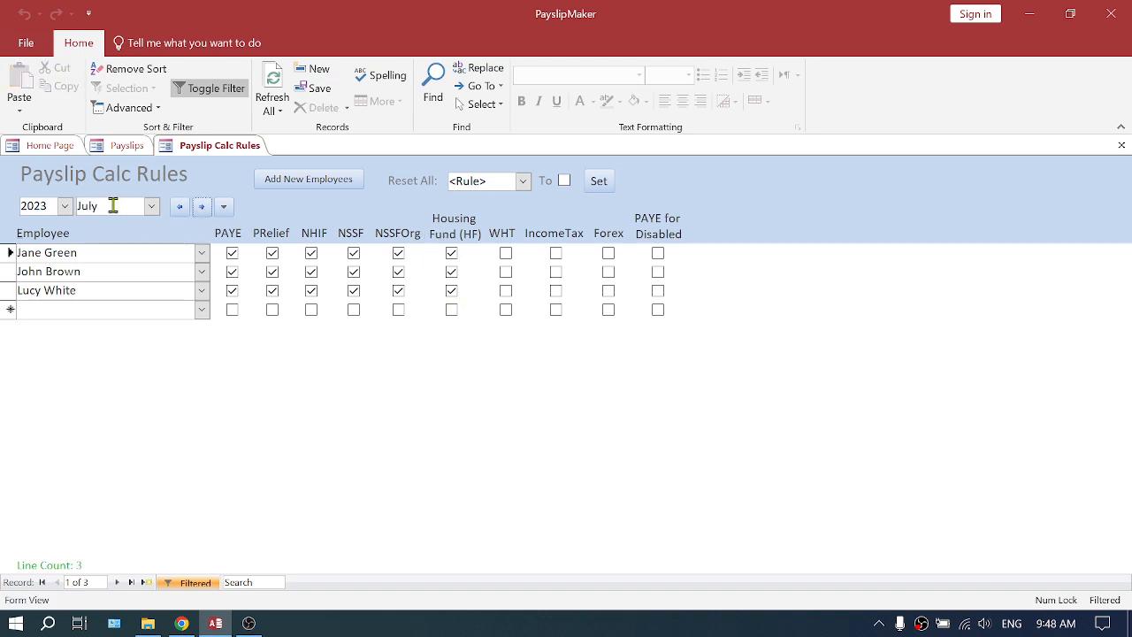
click(1121, 145)
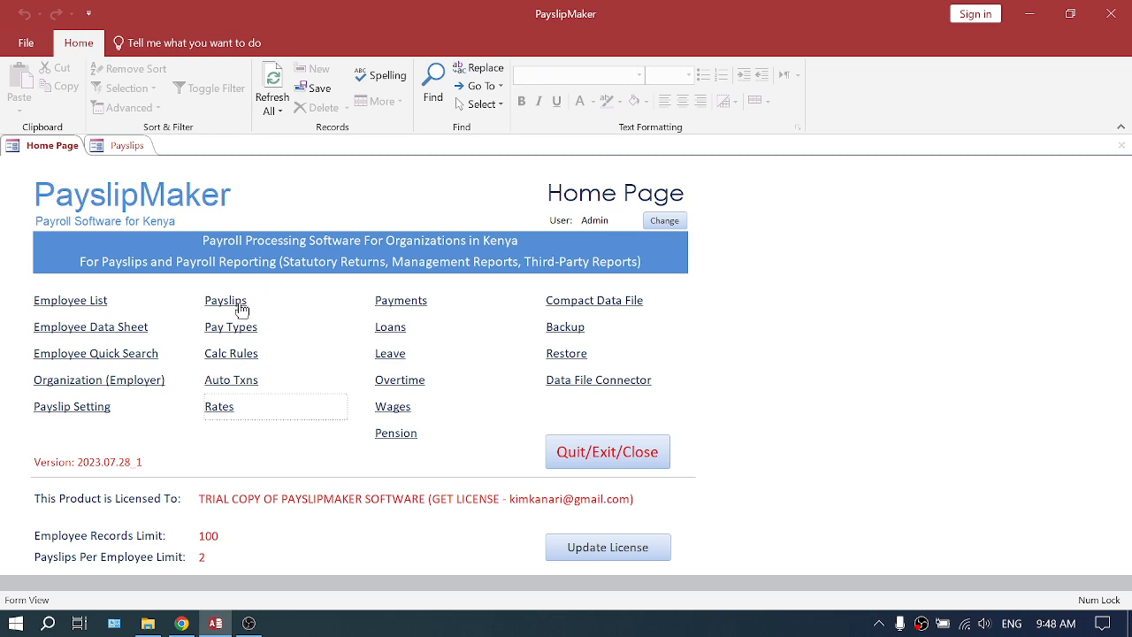
- Open the rates list and compare the June 2023 rates with July 2023, ending on July
click(227, 413)
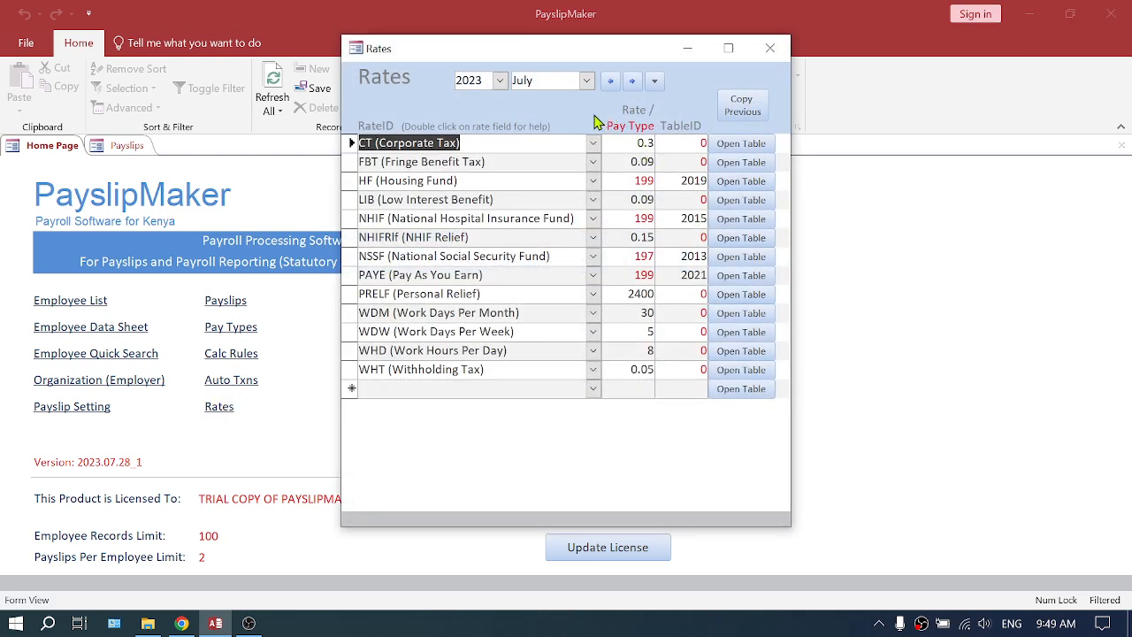
click(550, 80)
drag(550, 81, 522, 81)
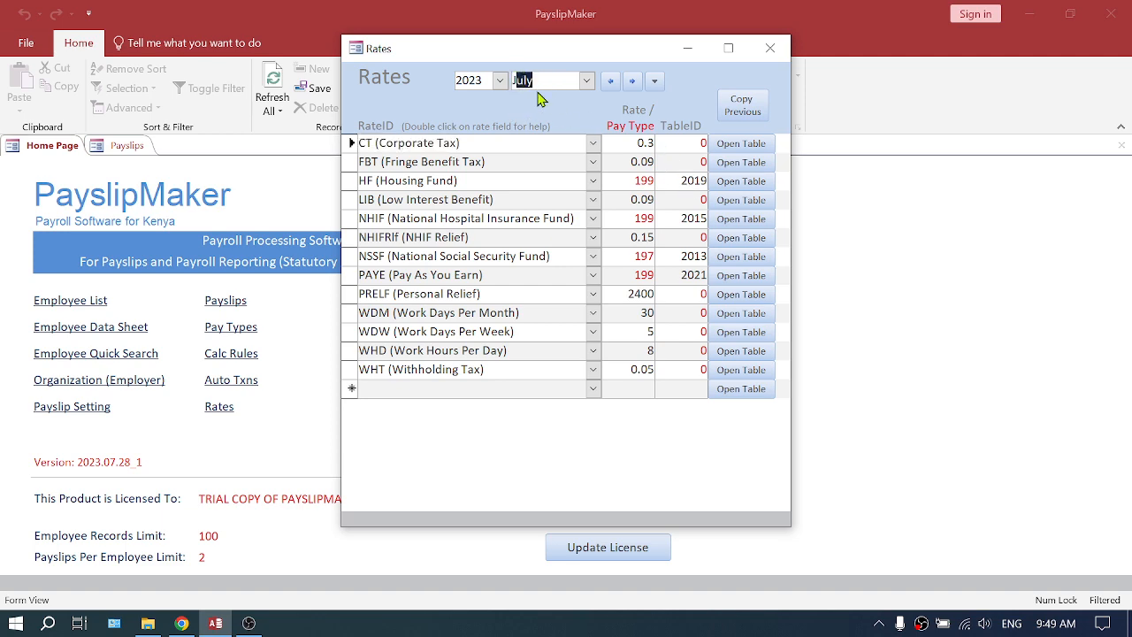
click(610, 81)
click(633, 81)
- Examine the Housing Fund and PAYE entries and their table IDs in the July 2023 rates
drag(478, 181, 354, 181)
drag(494, 274, 353, 275)
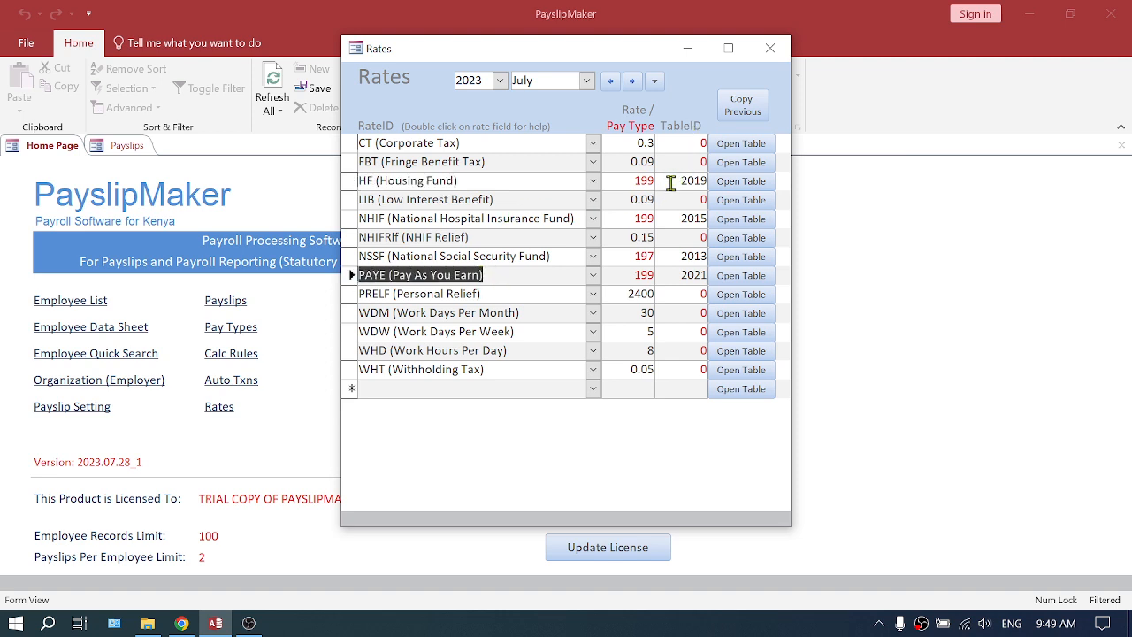
drag(671, 181, 711, 182)
drag(676, 275, 716, 275)
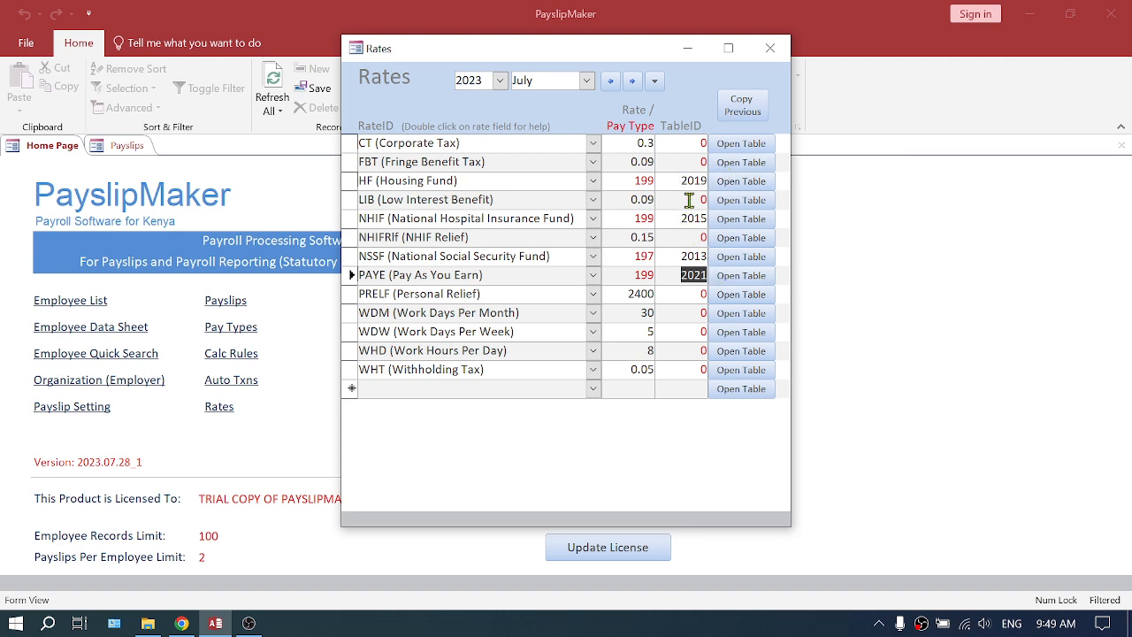
- Set the Housing Fund table ID to 2023 in the July 2023 rates
drag(673, 181, 712, 189)
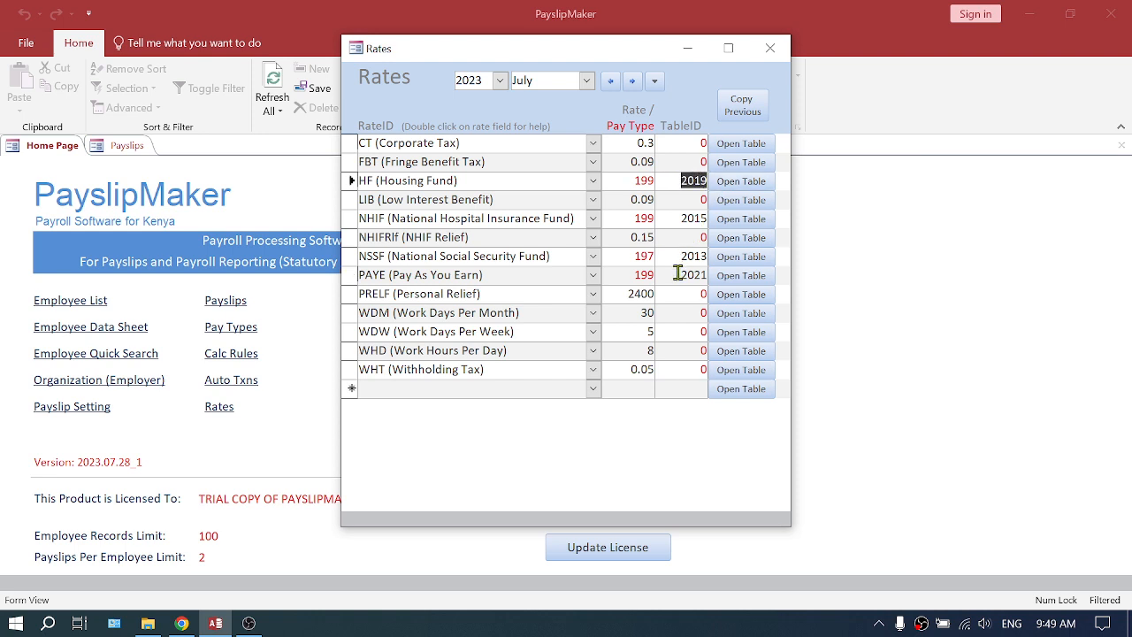
drag(678, 274, 708, 275)
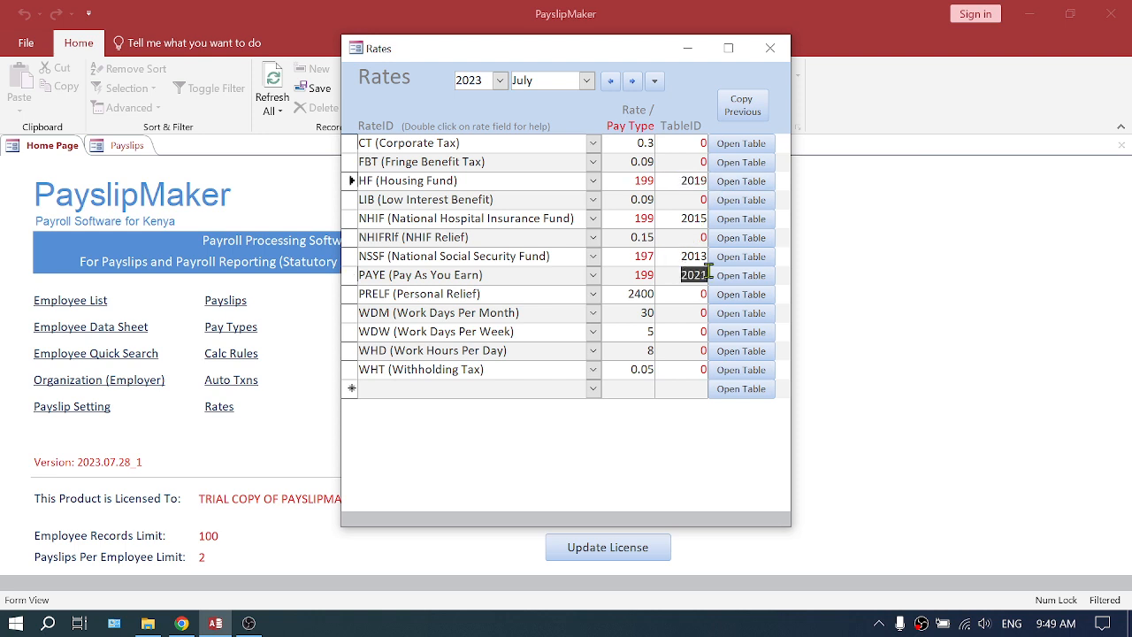
click(680, 180)
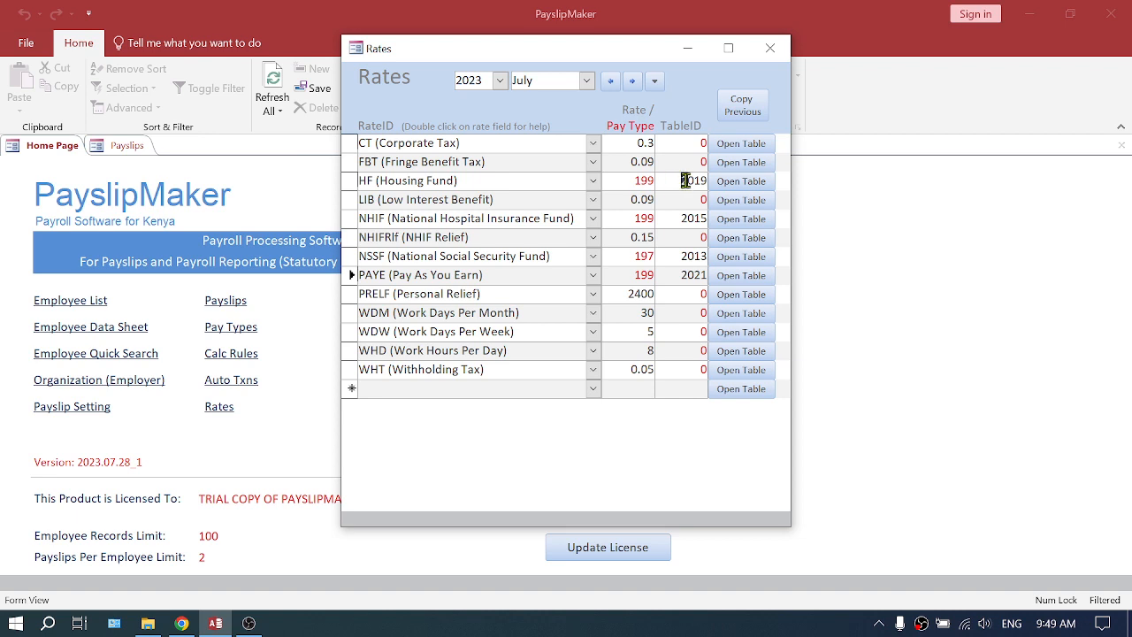
drag(707, 180, 835, 188)
text(23)
click(682, 198)
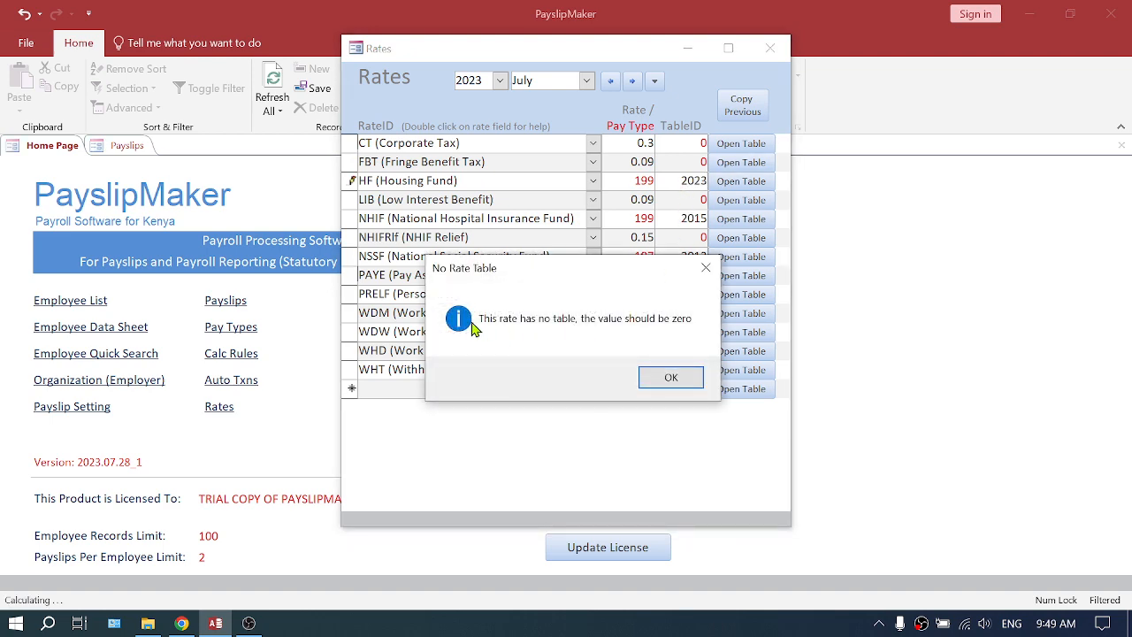
click(669, 381)
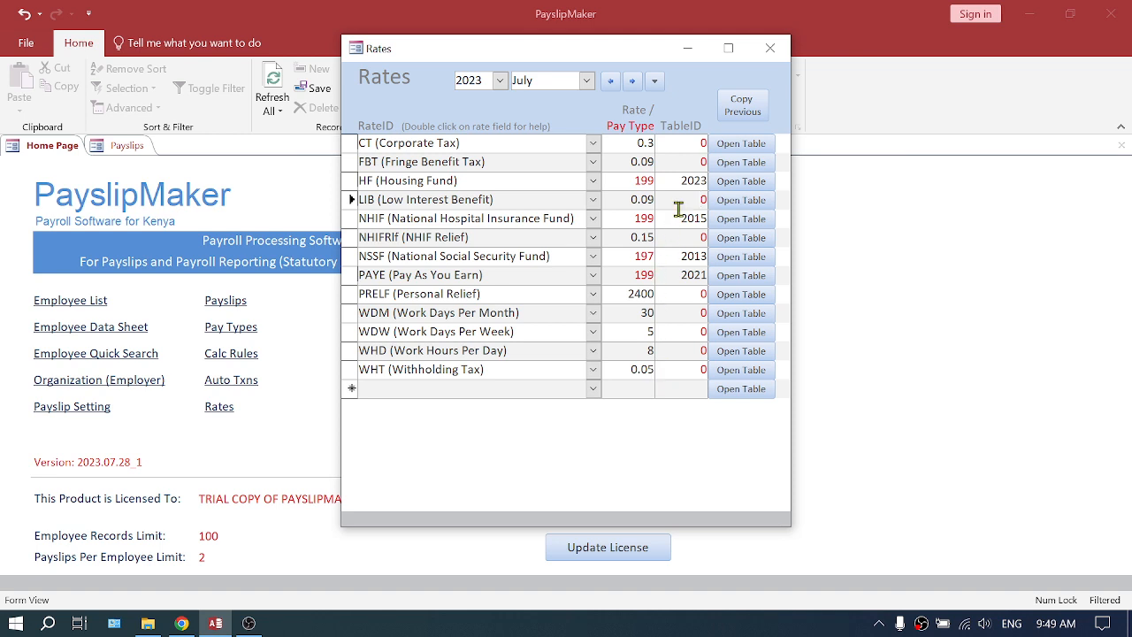
- Try to enter 2023 directly as the PAYE table ID in the July 2023 rates
drag(668, 280, 726, 277)
text(2023)
click(683, 295)
click(679, 377)
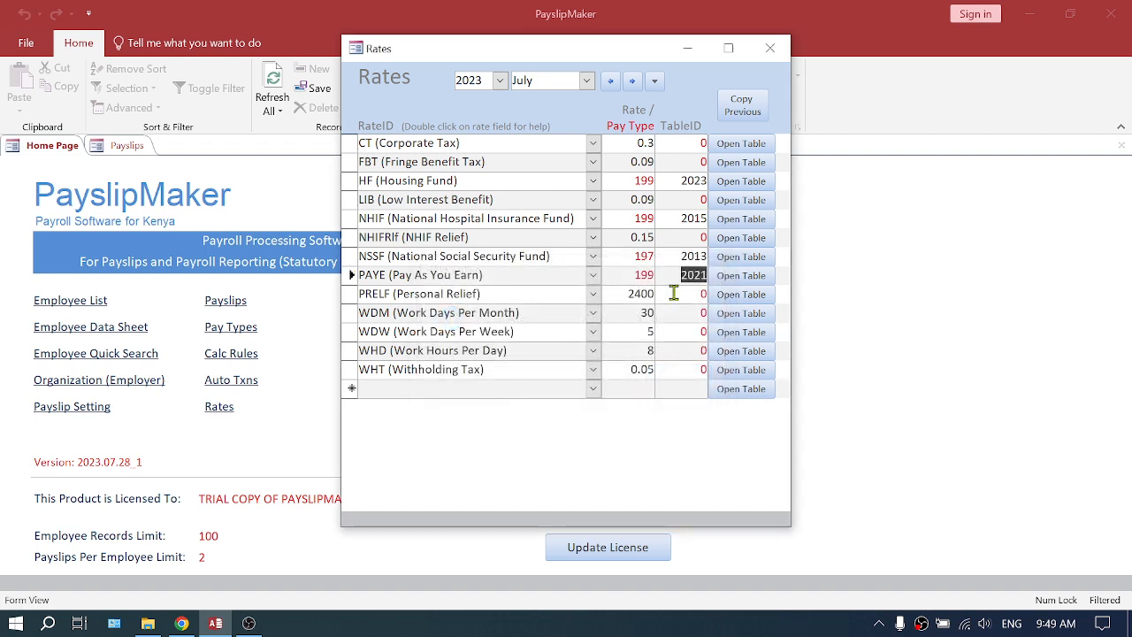
text(20)
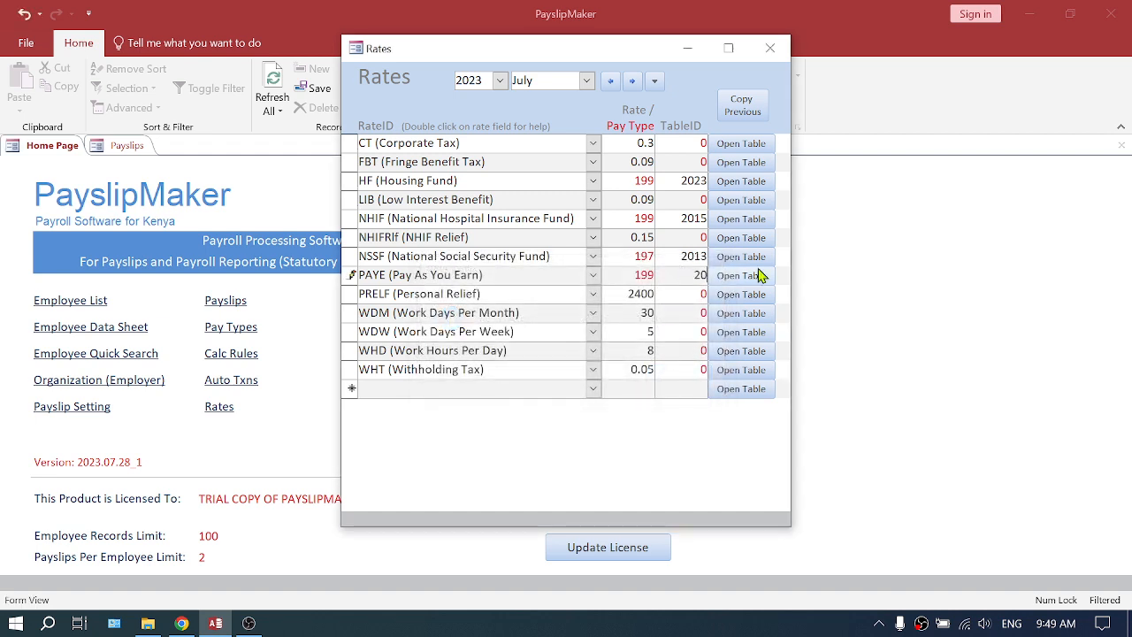
text(23)
click(682, 295)
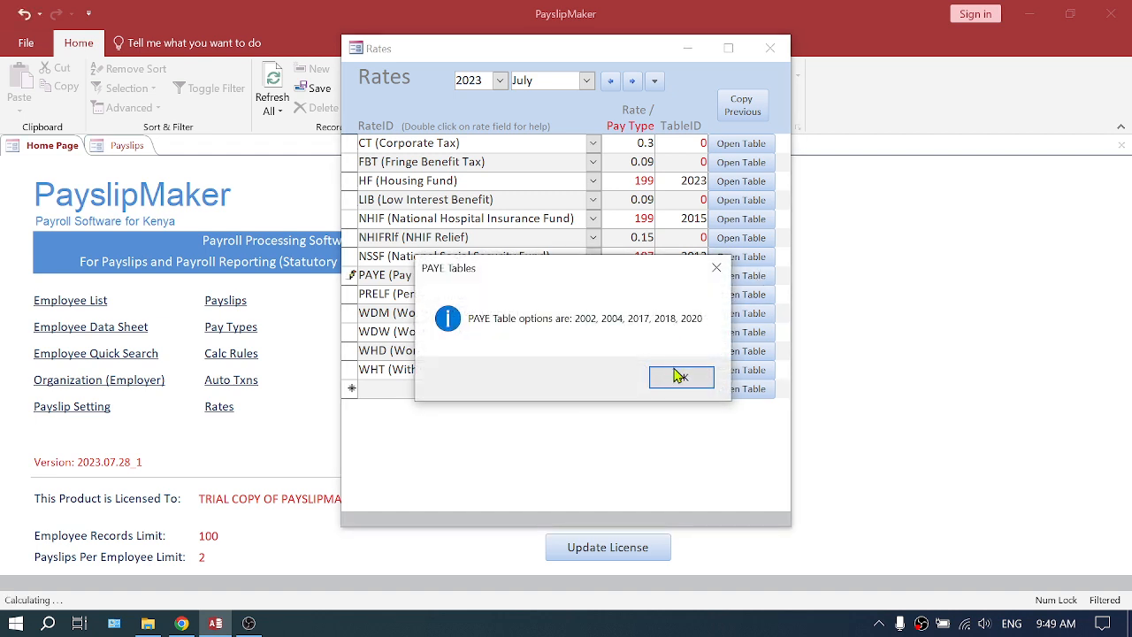
click(677, 375)
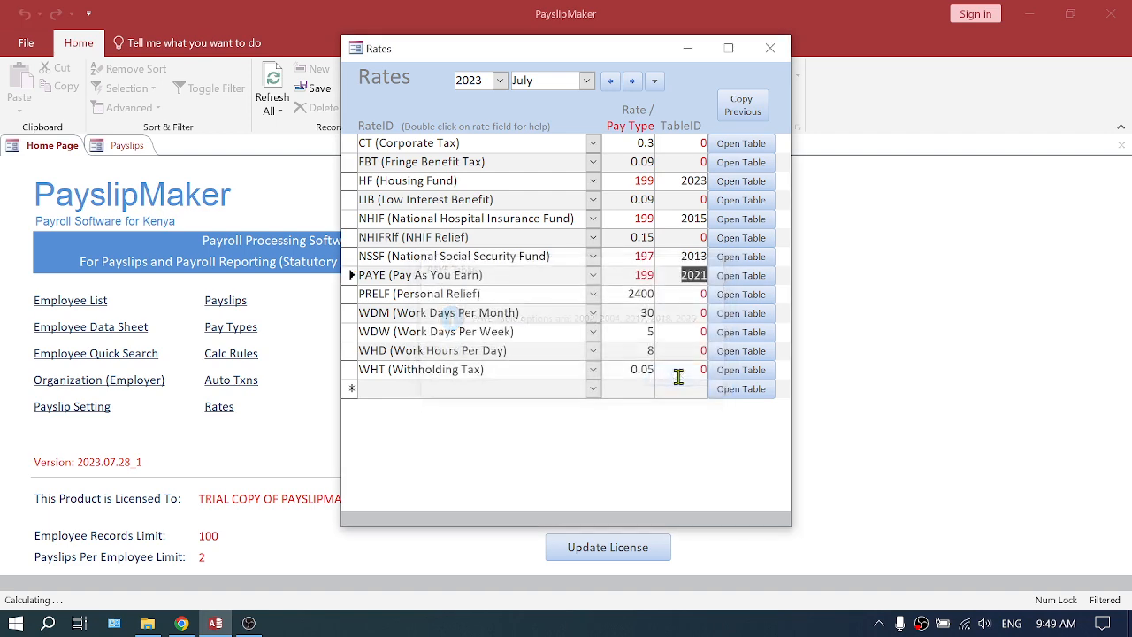
- Look at the current PAYE rate table and its table ID, and close it again
click(741, 280)
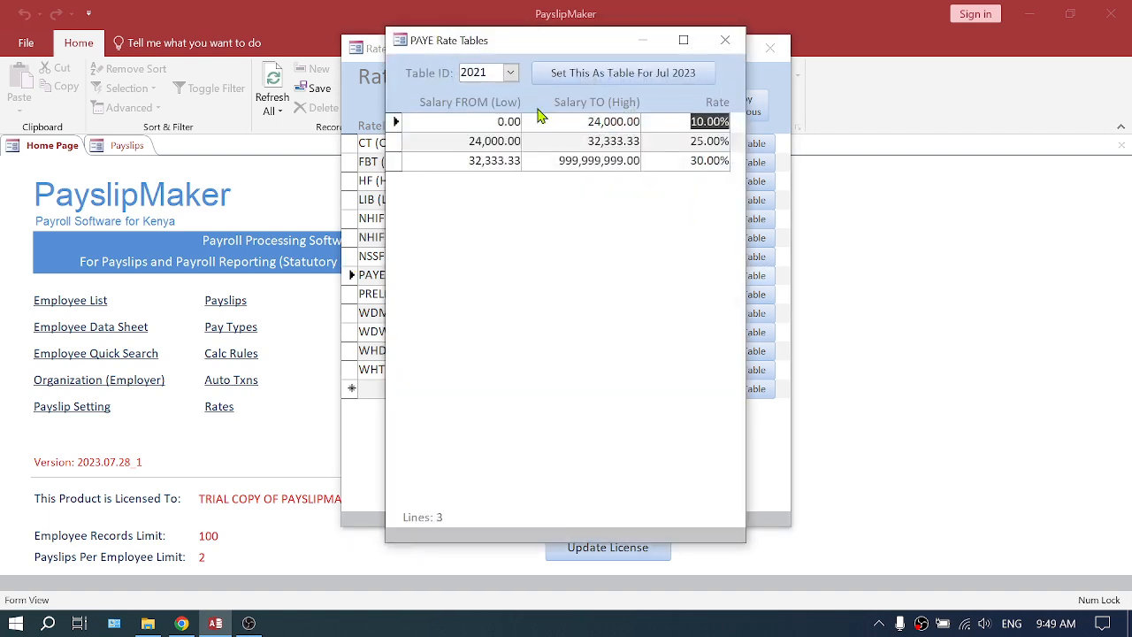
click(513, 72)
click(513, 72)
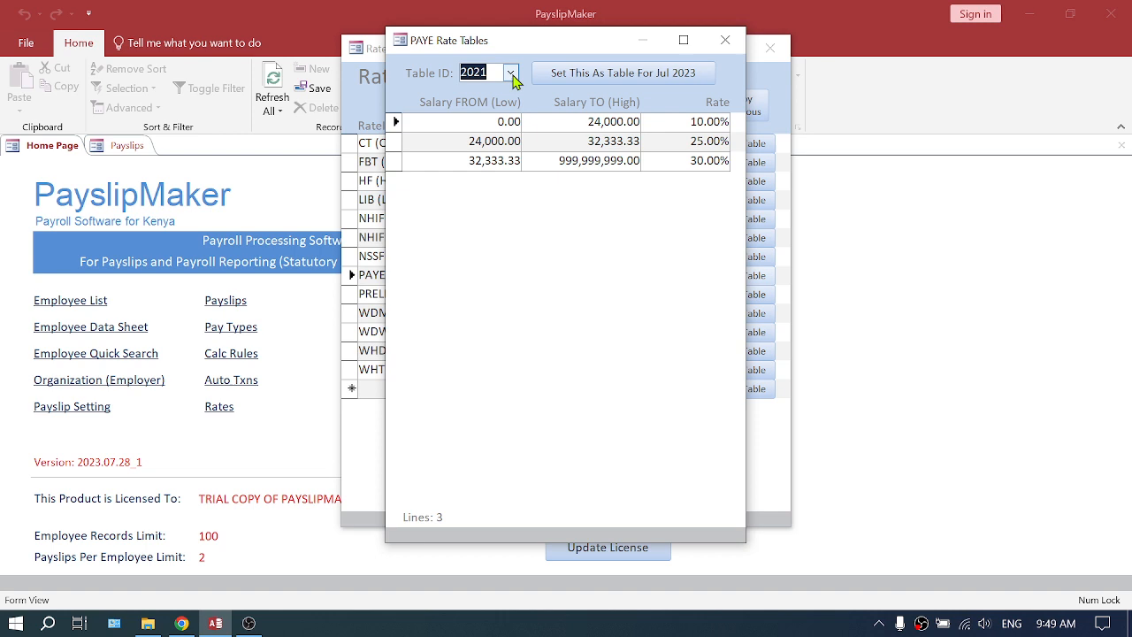
click(729, 49)
click(681, 293)
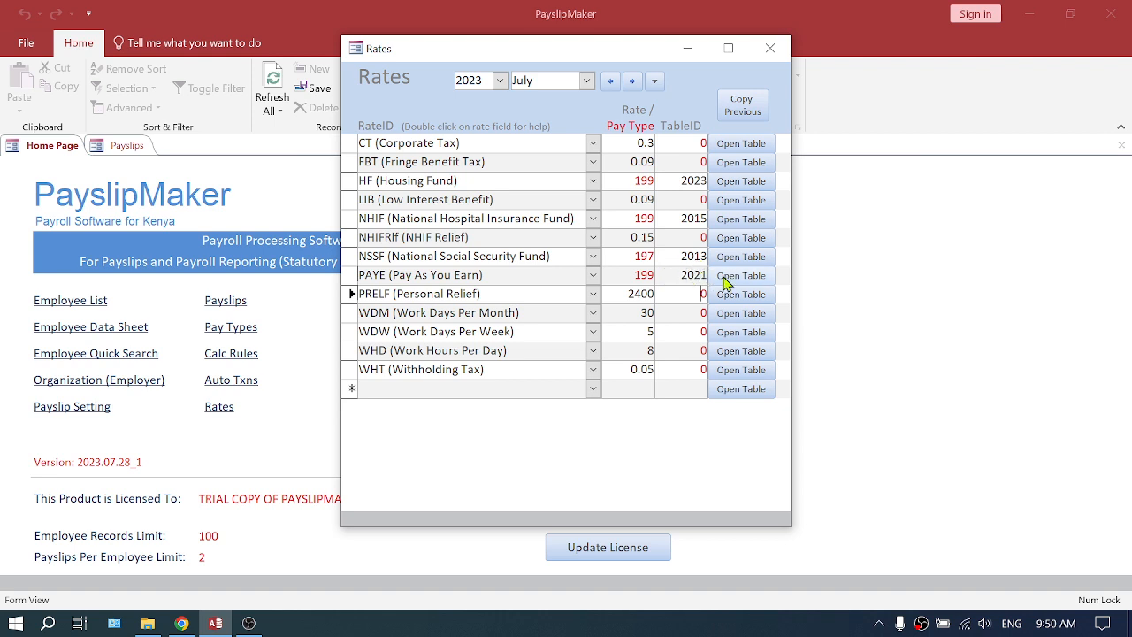
- Display the 2023 PAYE rate table, review its two highest salary bands and set it as the table for July 2023
drag(545, 79, 513, 79)
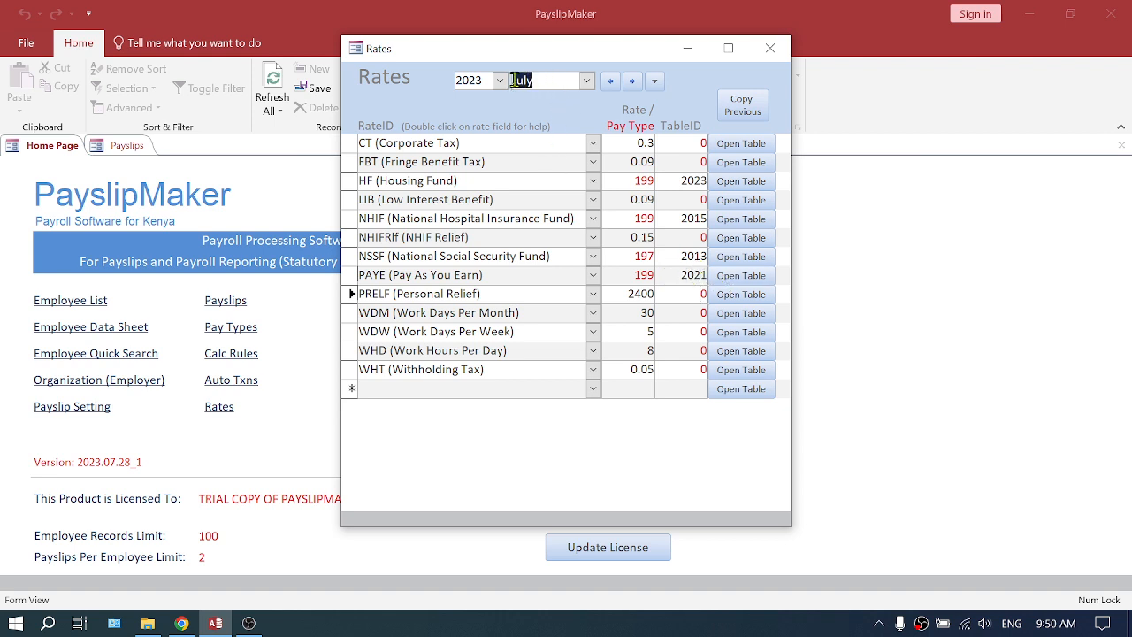
click(742, 276)
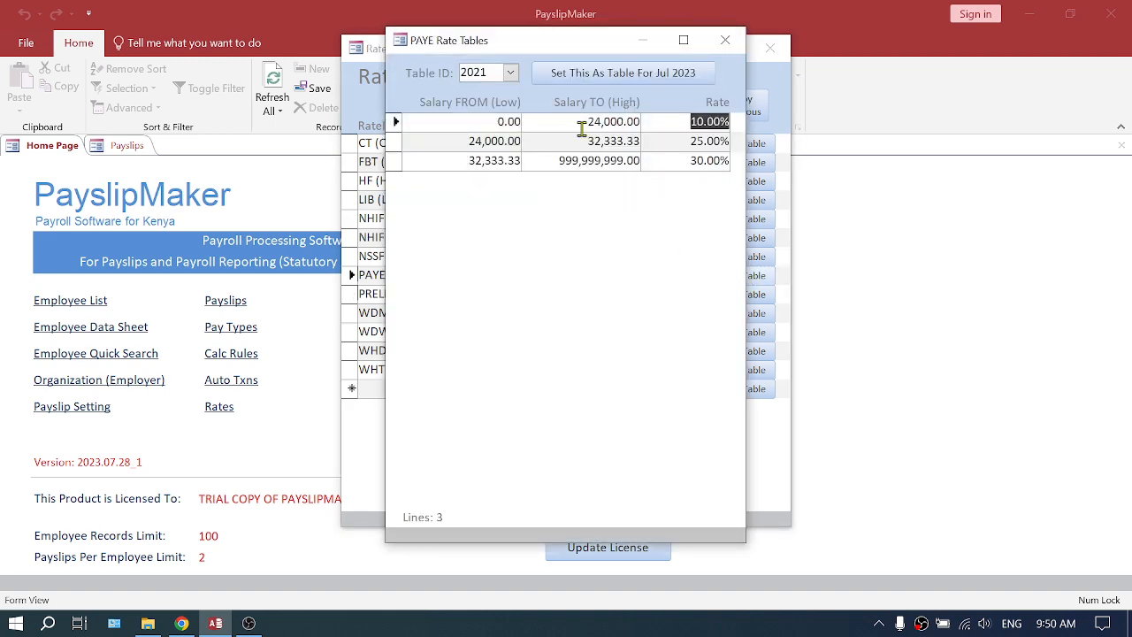
click(510, 73)
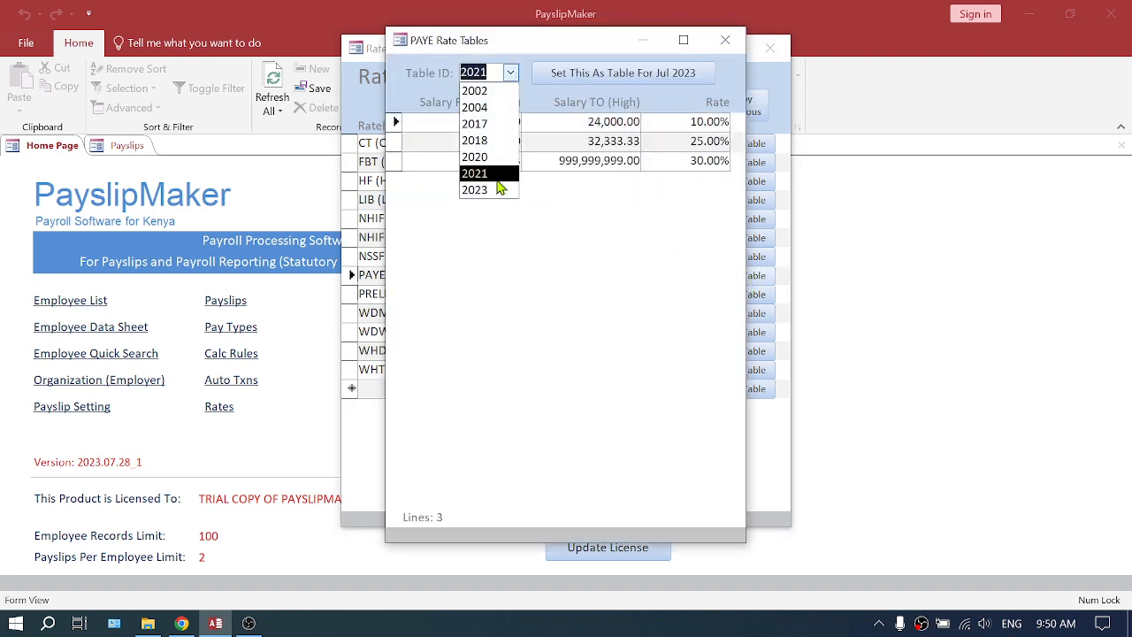
click(493, 189)
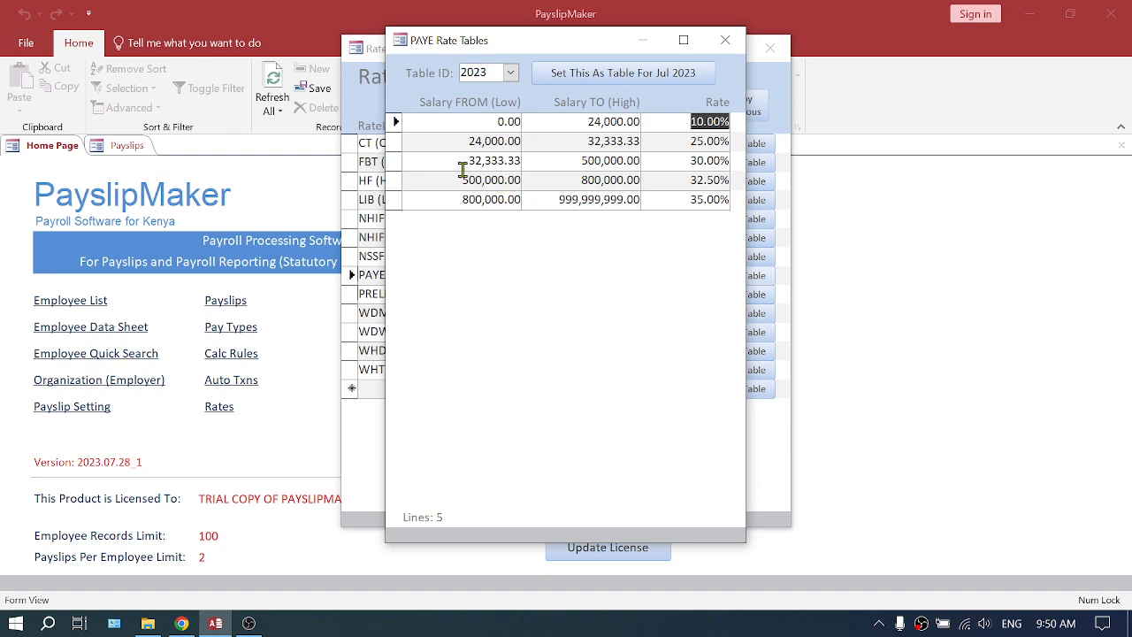
drag(452, 183, 524, 183)
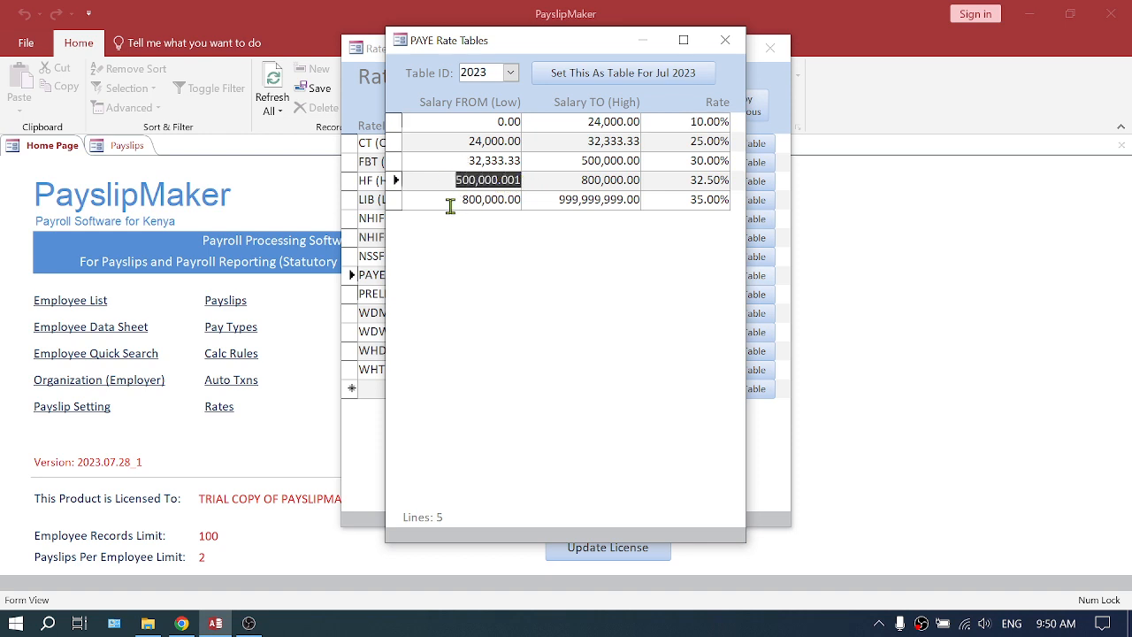
drag(452, 205, 538, 202)
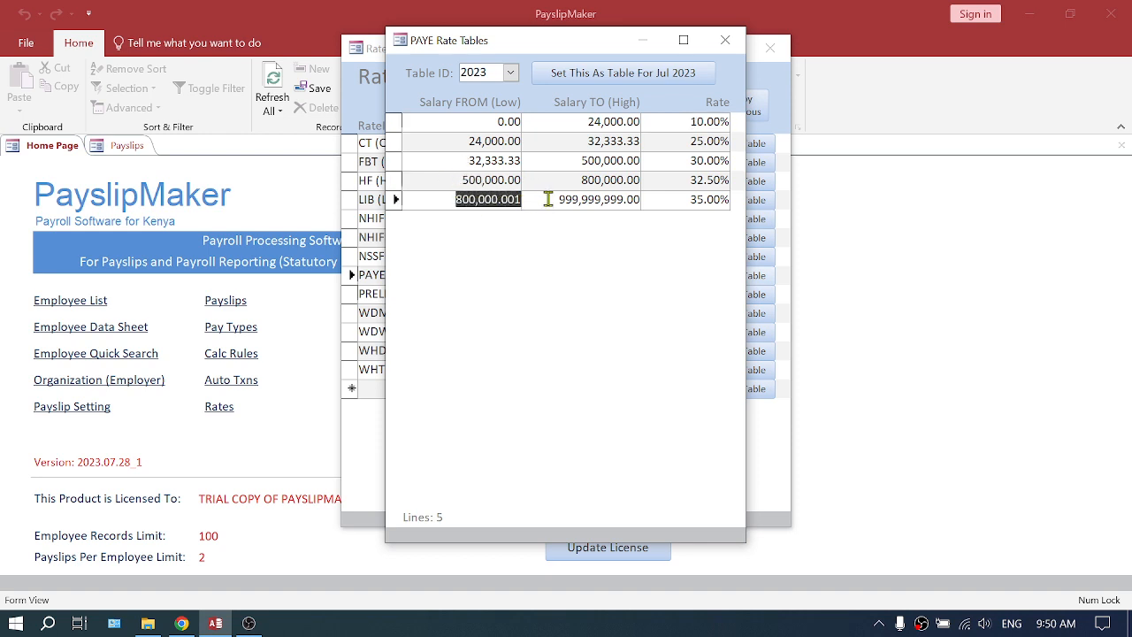
click(538, 202)
drag(672, 177, 722, 200)
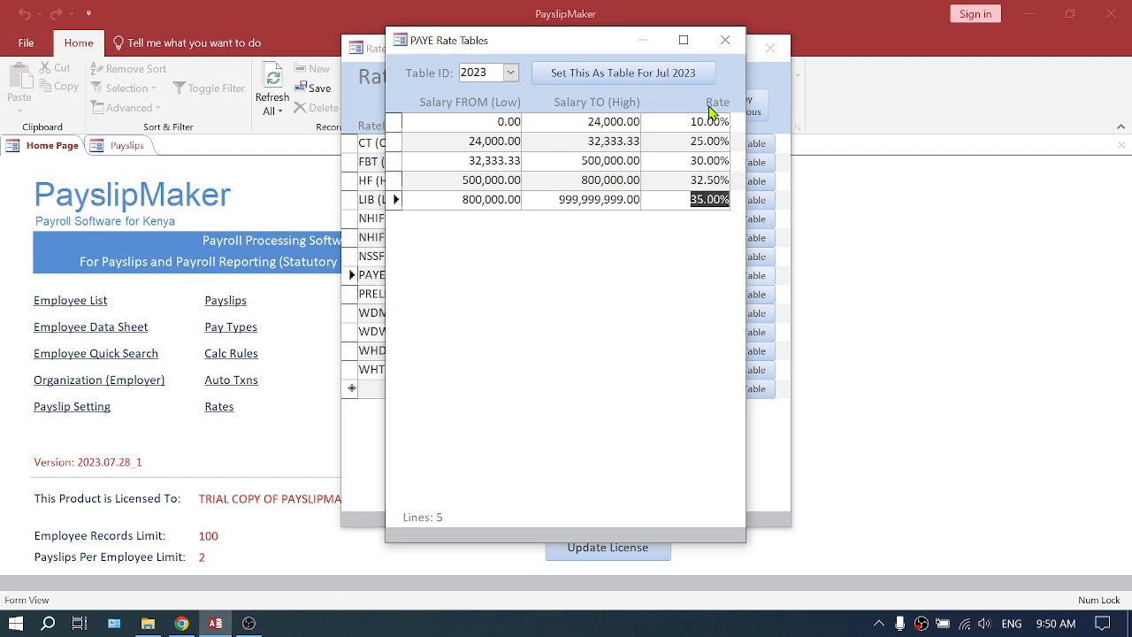
click(637, 78)
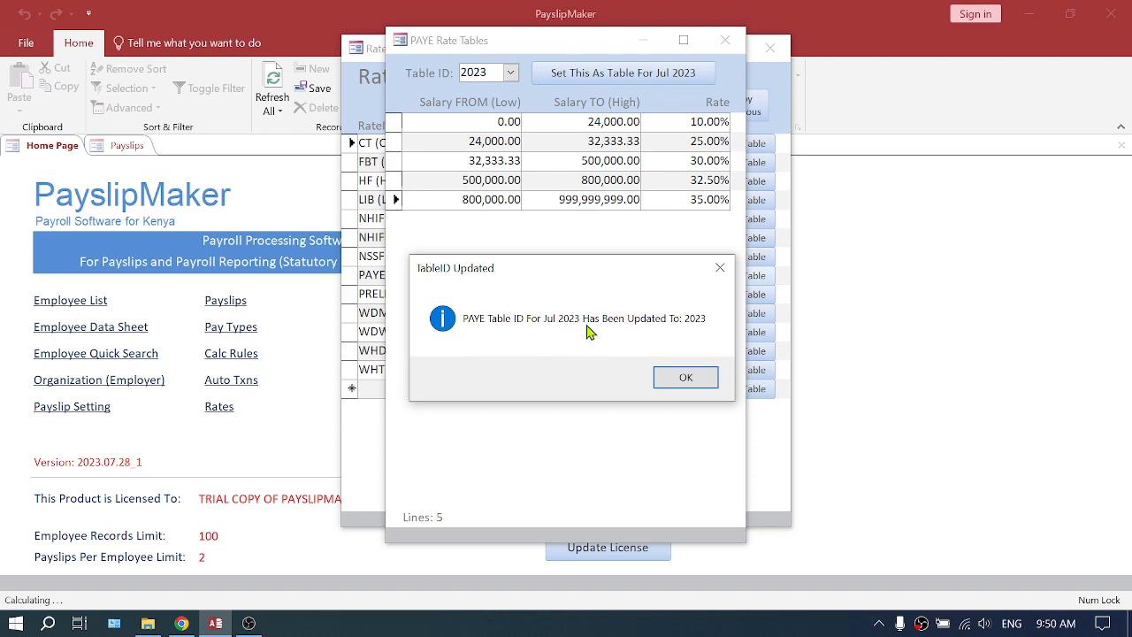
click(686, 378)
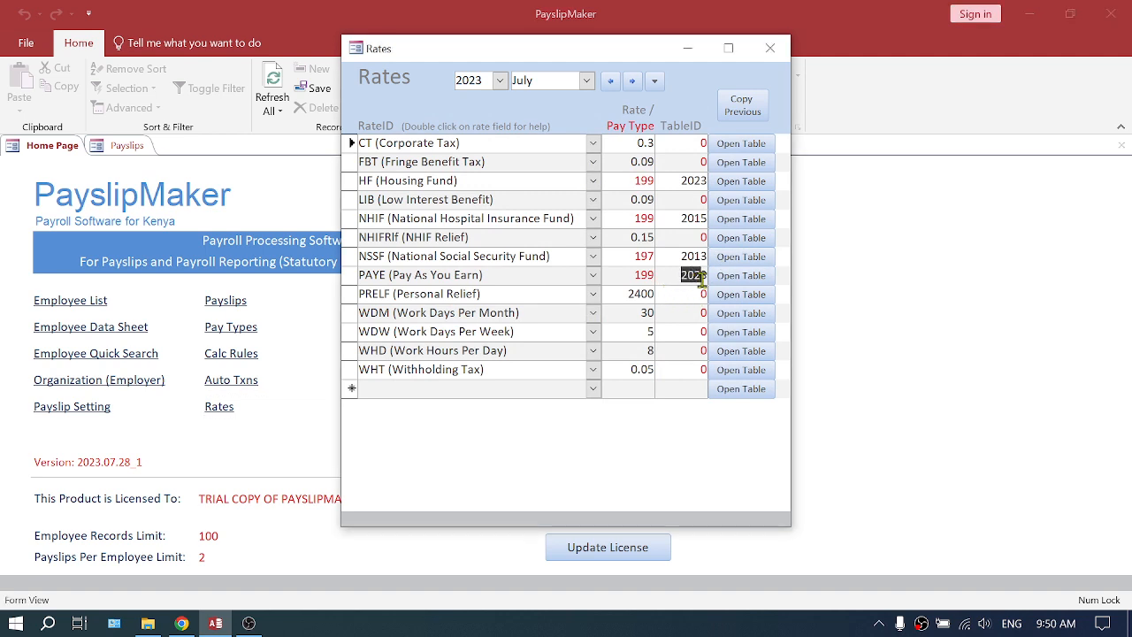
- Compare the Housing Fund and PAYE table IDs between June and July 2023, and close the rates list
drag(677, 180, 708, 181)
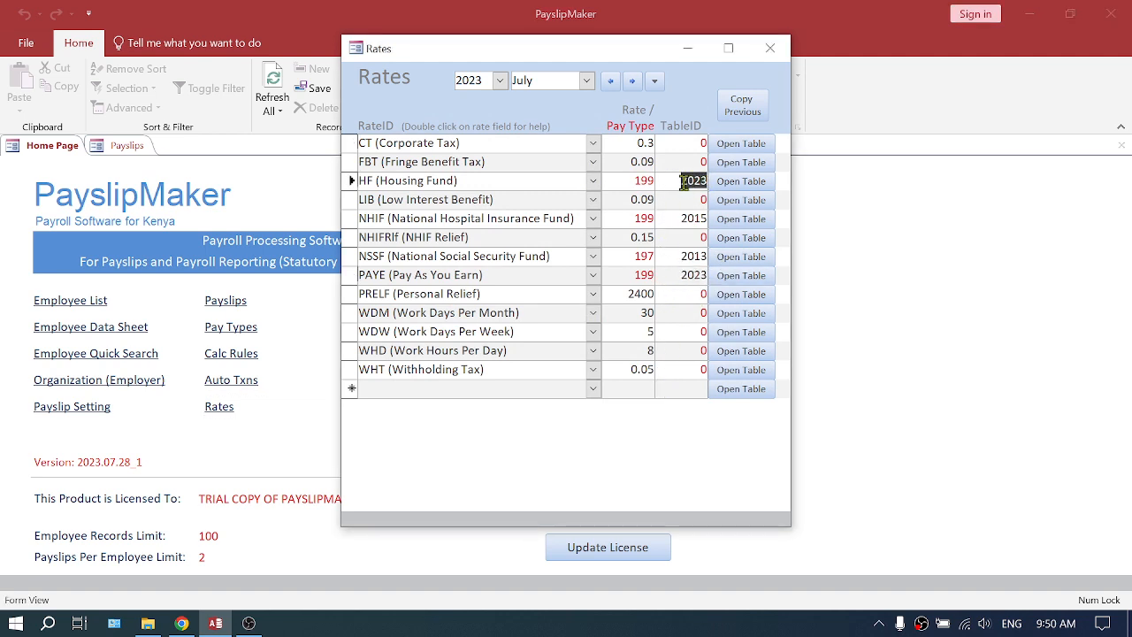
click(610, 81)
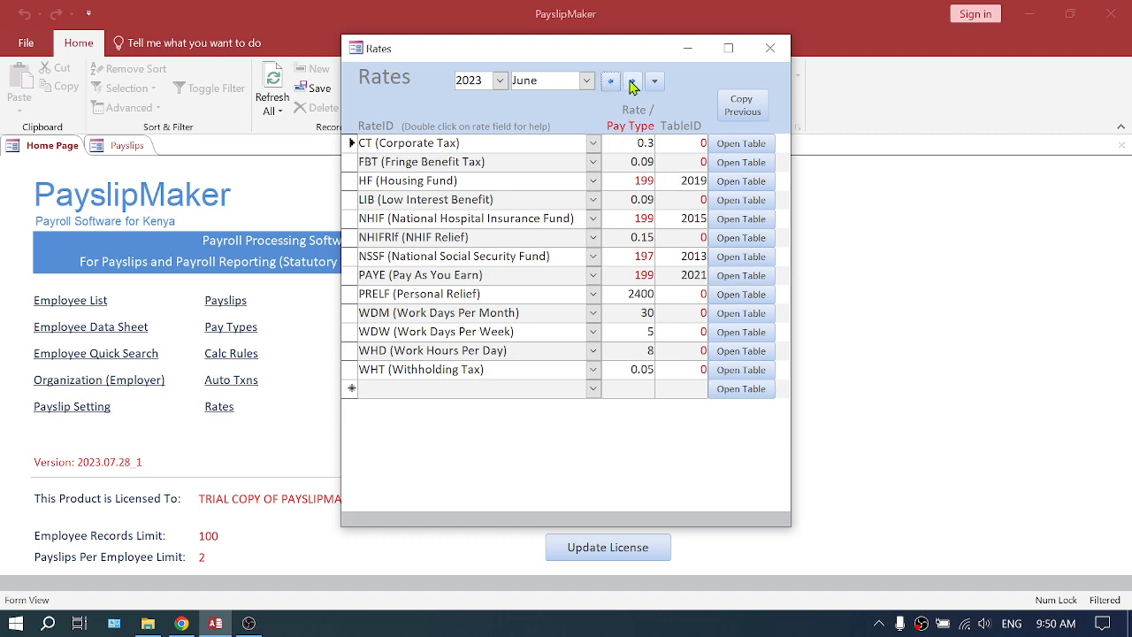
click(633, 80)
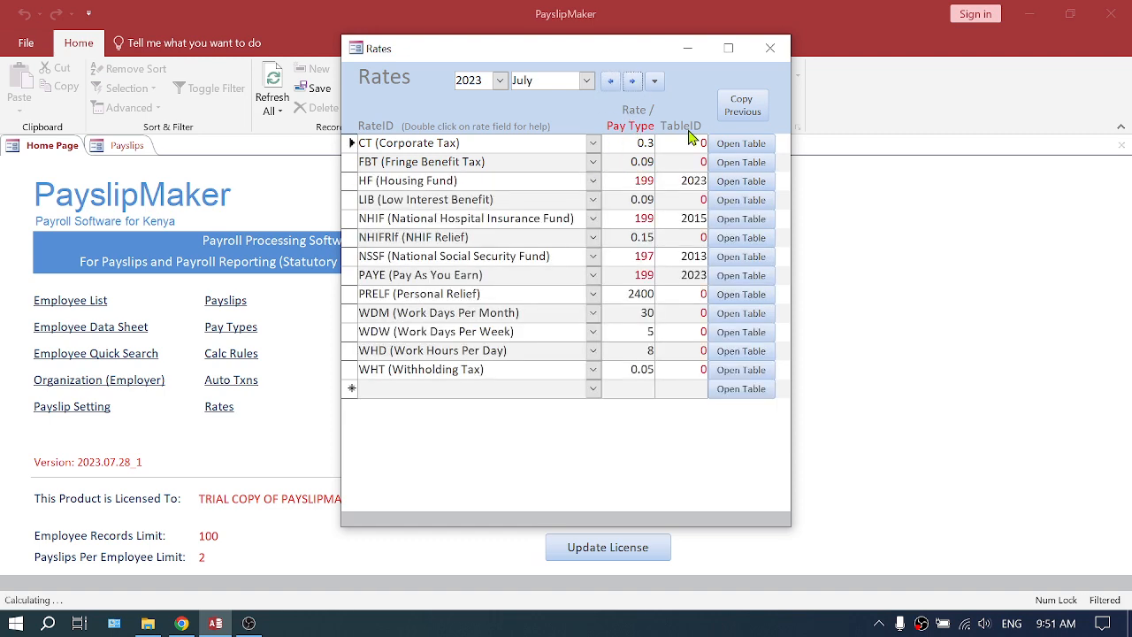
click(670, 279)
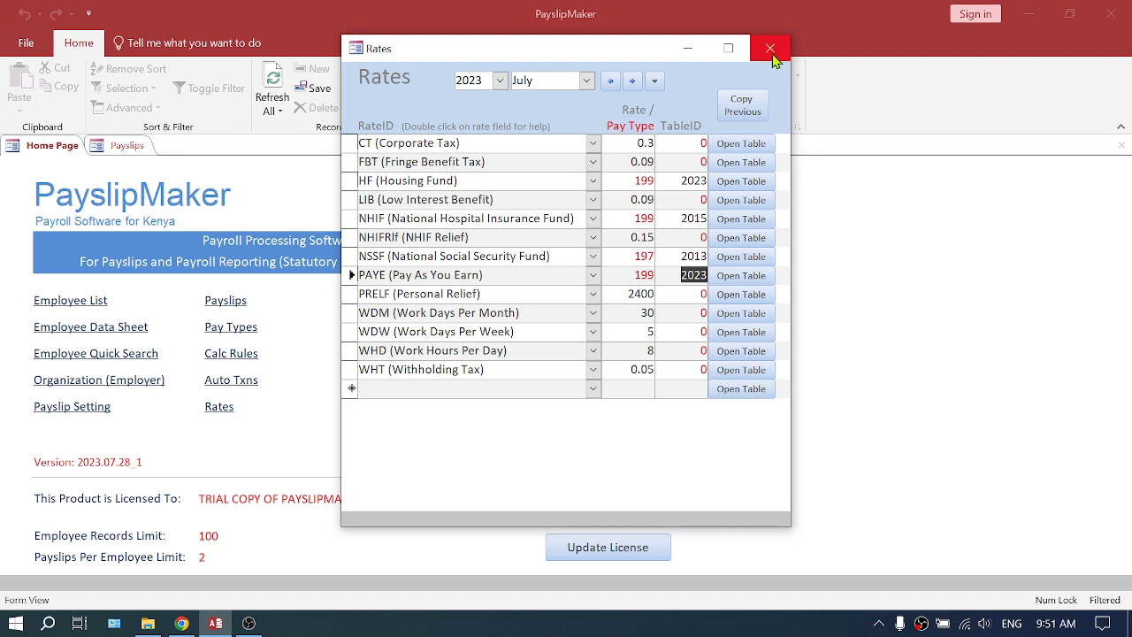
click(771, 50)
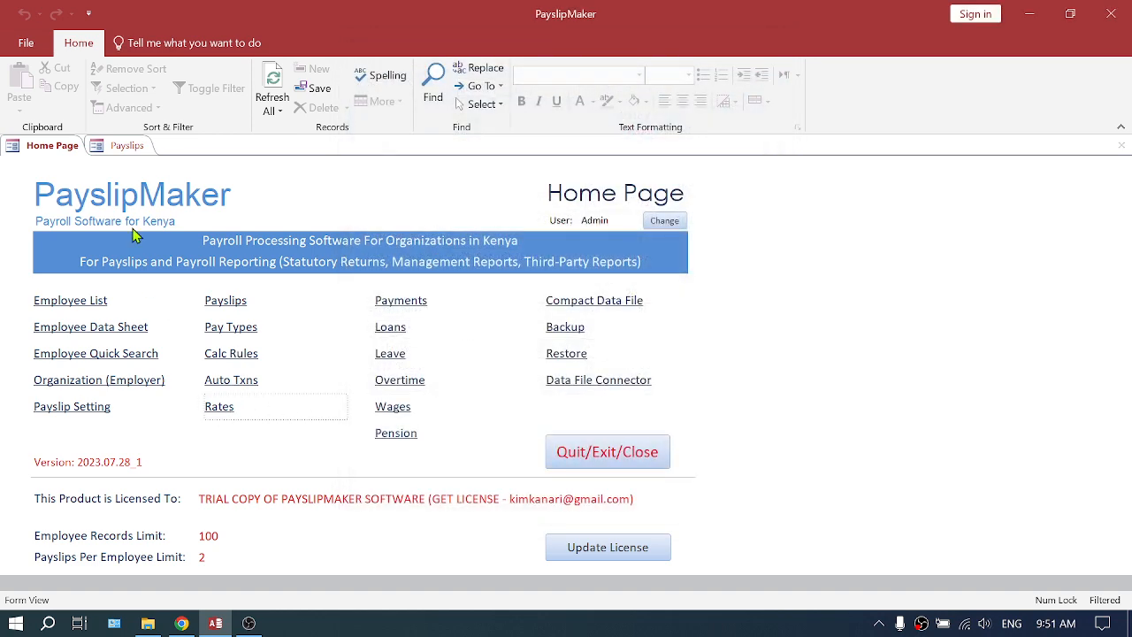
- Display the complete July 2023 payslips and filter them to the employee with the 1,000,000 basic salary
click(121, 147)
double_click(76, 205)
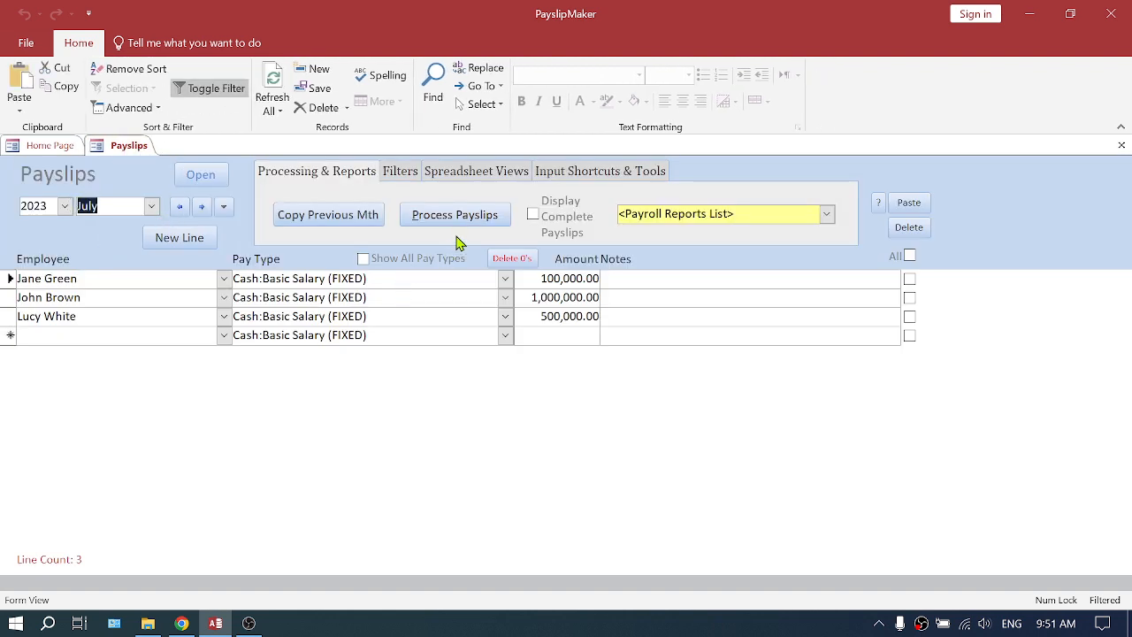
click(533, 215)
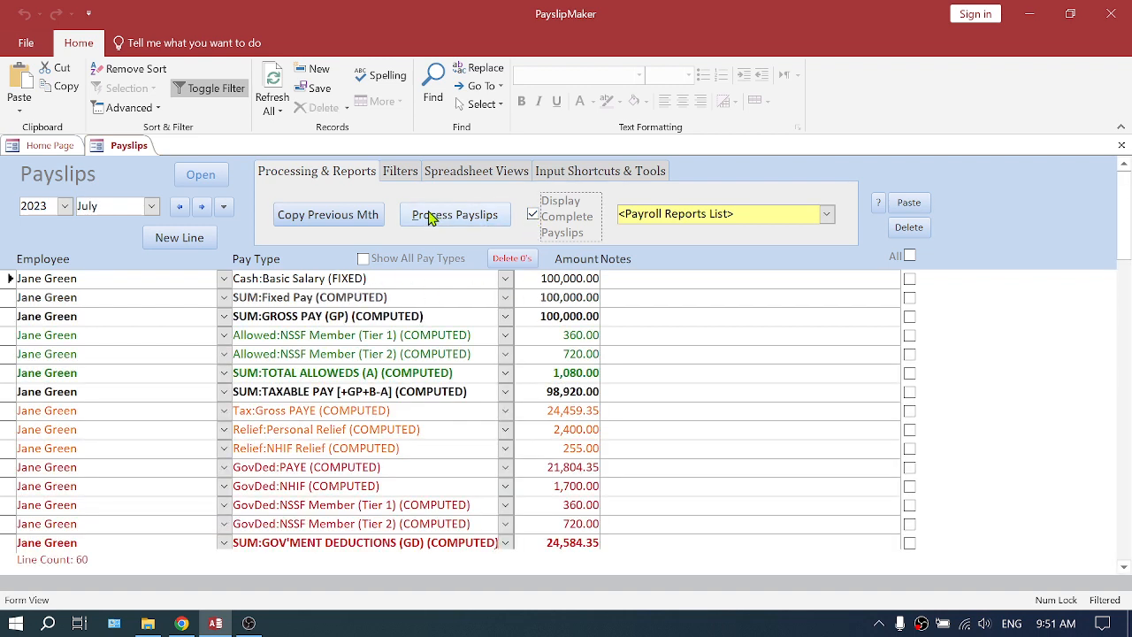
click(407, 174)
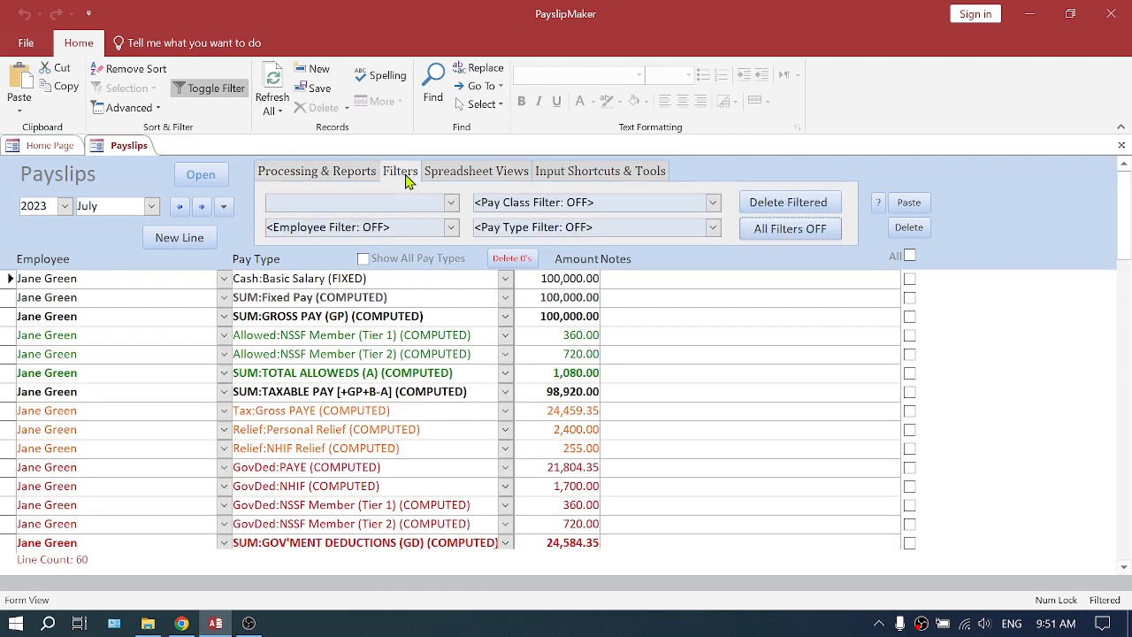
click(451, 228)
click(398, 278)
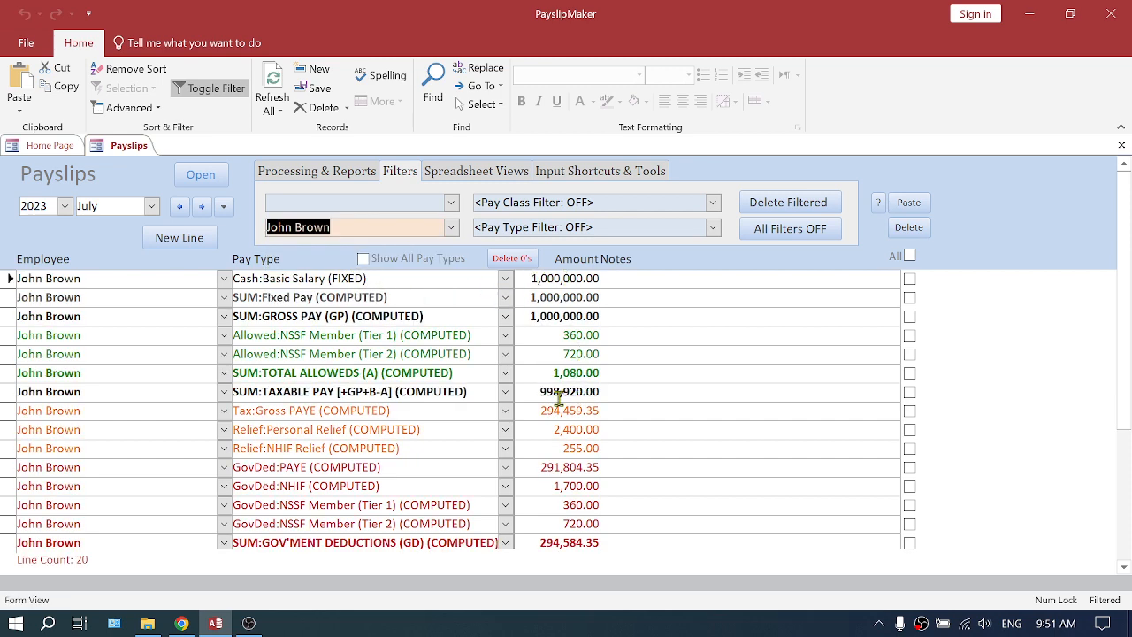
- Compare the filtered employee's Gross PAYE amount in June and July 2023, ending on July
drag(532, 409, 608, 407)
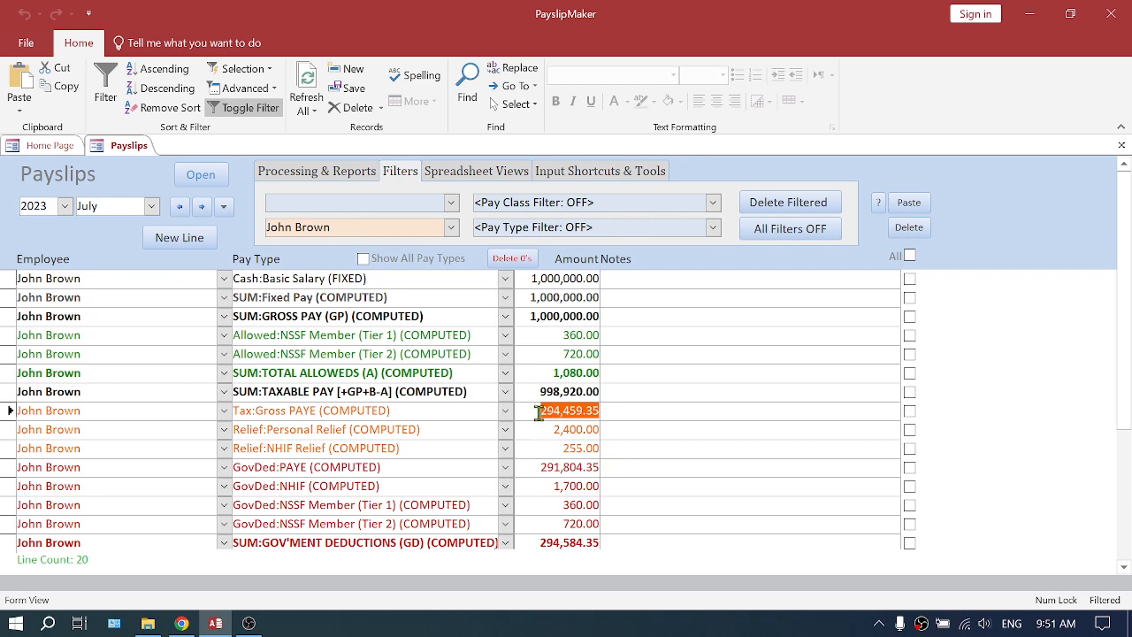
click(180, 205)
click(534, 410)
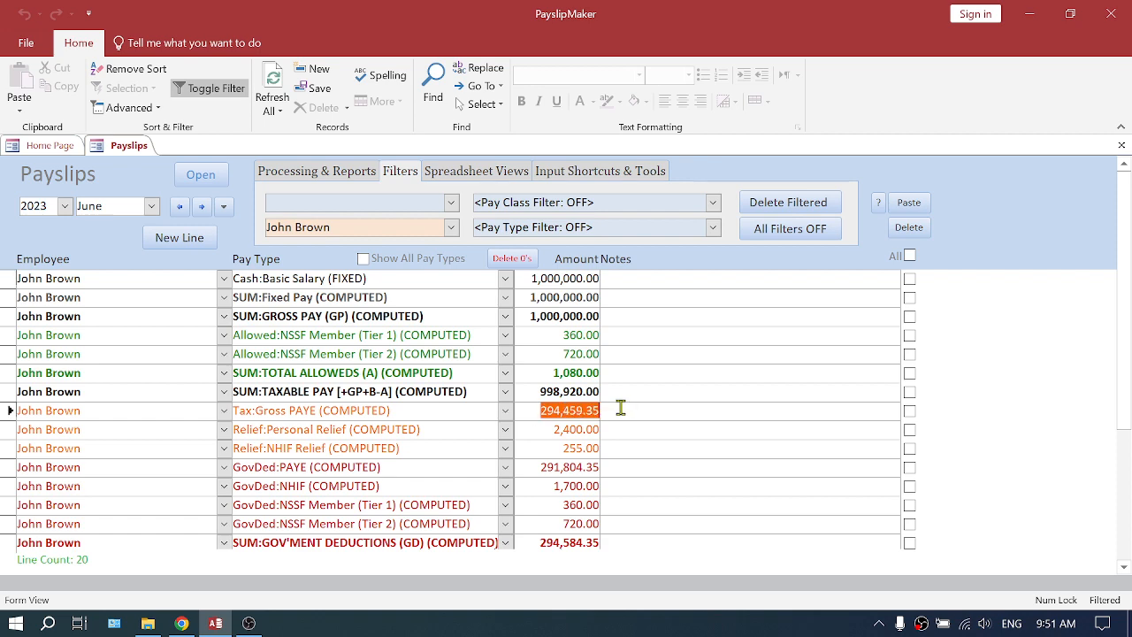
click(202, 207)
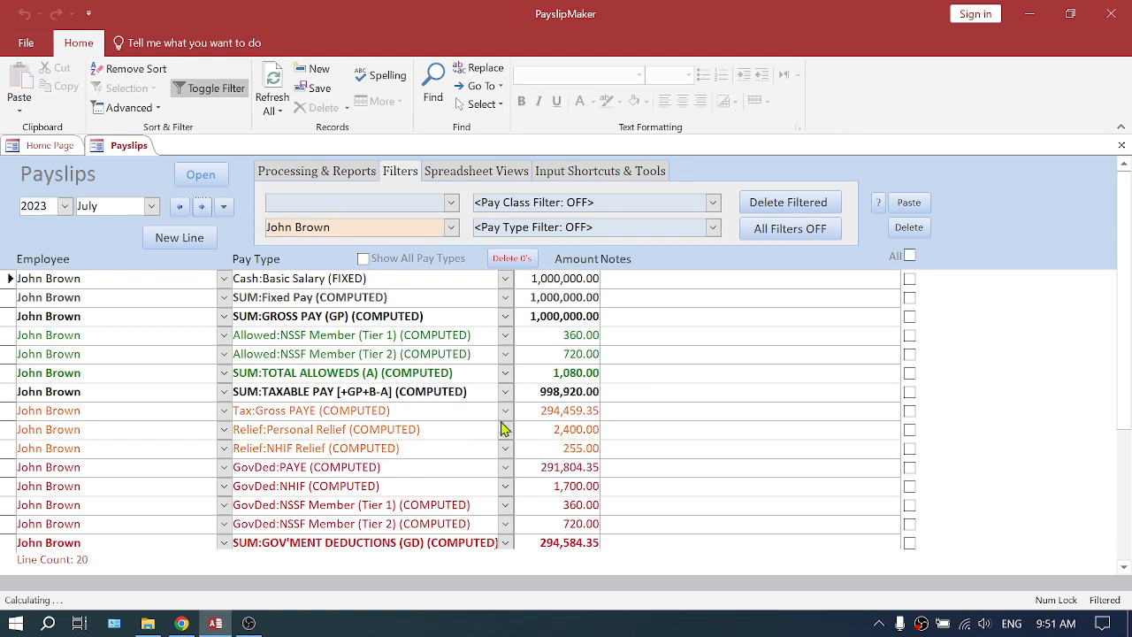
click(604, 412)
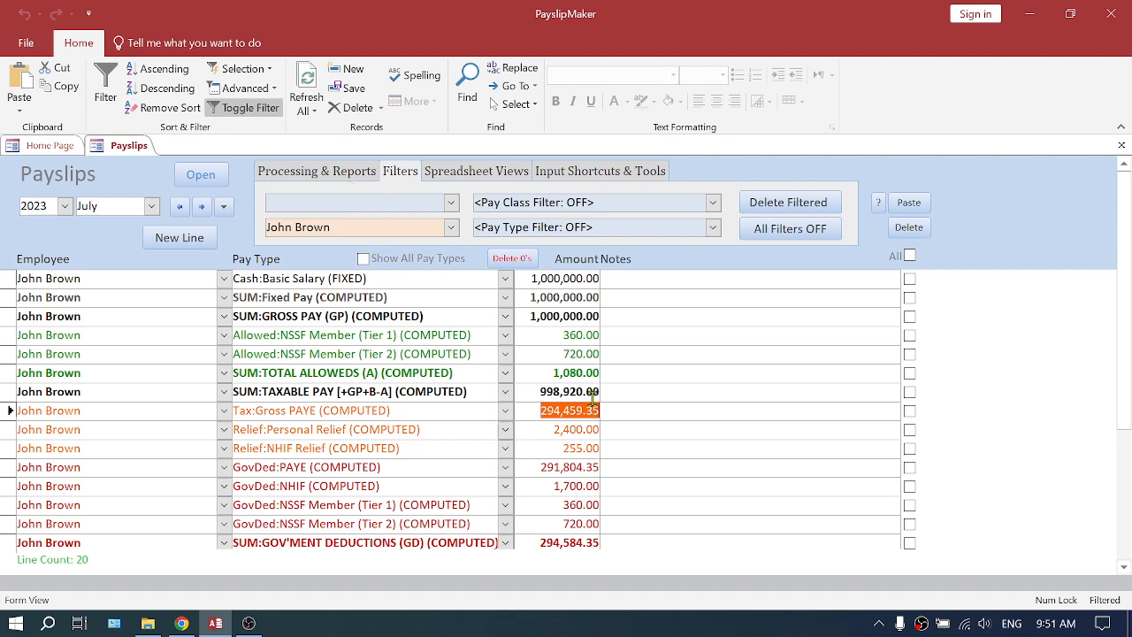
- Process the July 2023 payslips to recalculate them with the new rate tables
click(323, 171)
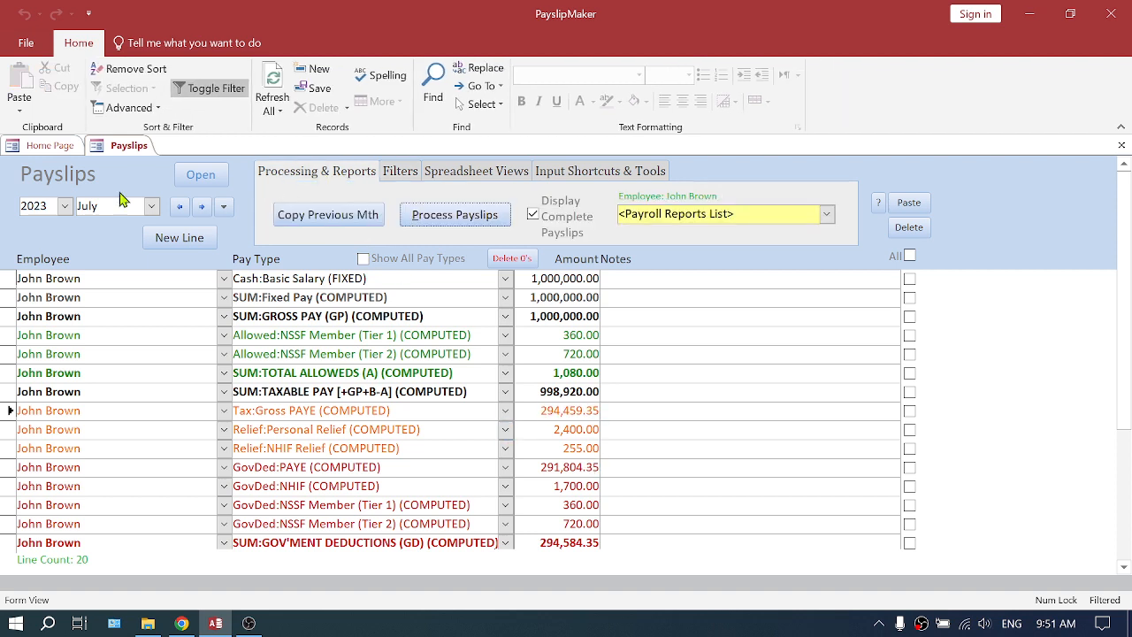
click(454, 219)
click(630, 393)
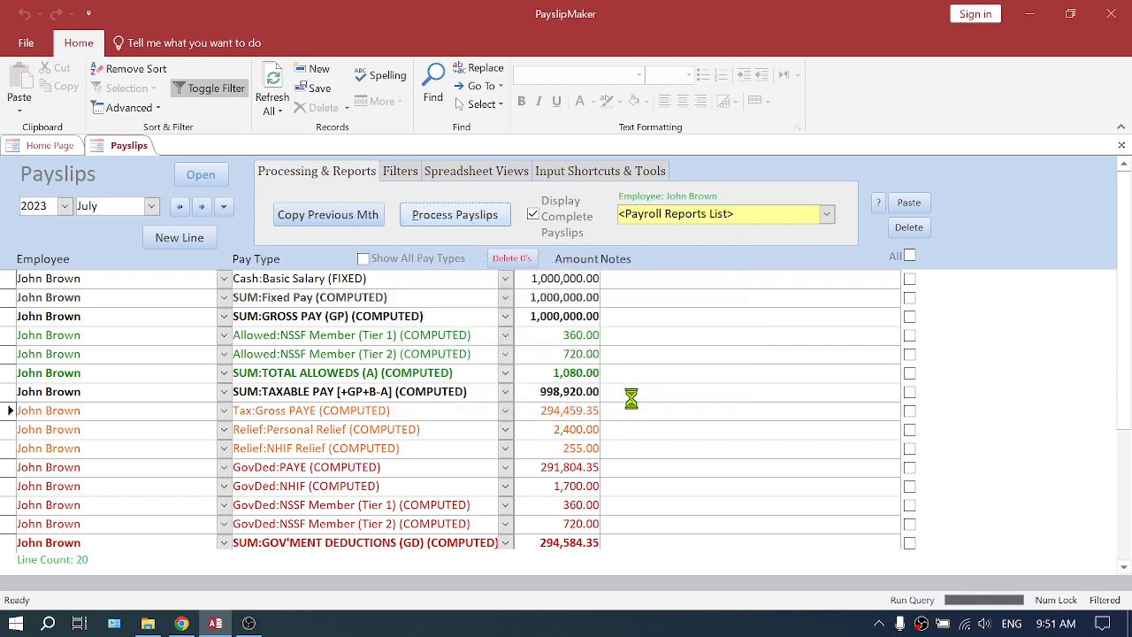
- Close the processing confirmation and compare the filtered employee's recalculated July 2023 Gross PAYE with June's, ending on July
click(669, 400)
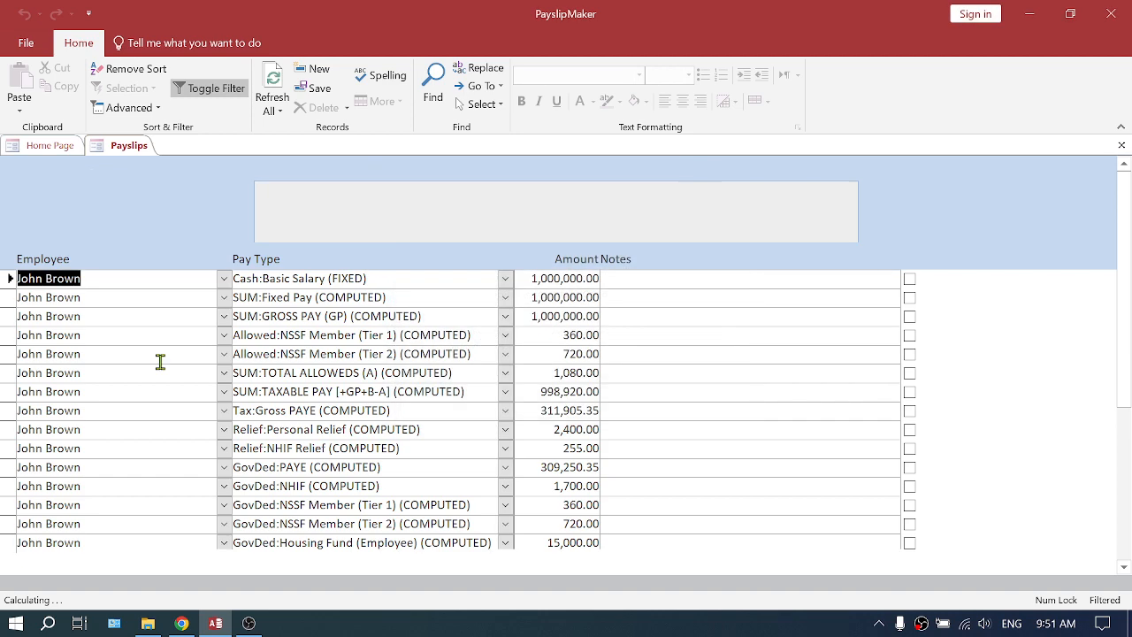
click(532, 411)
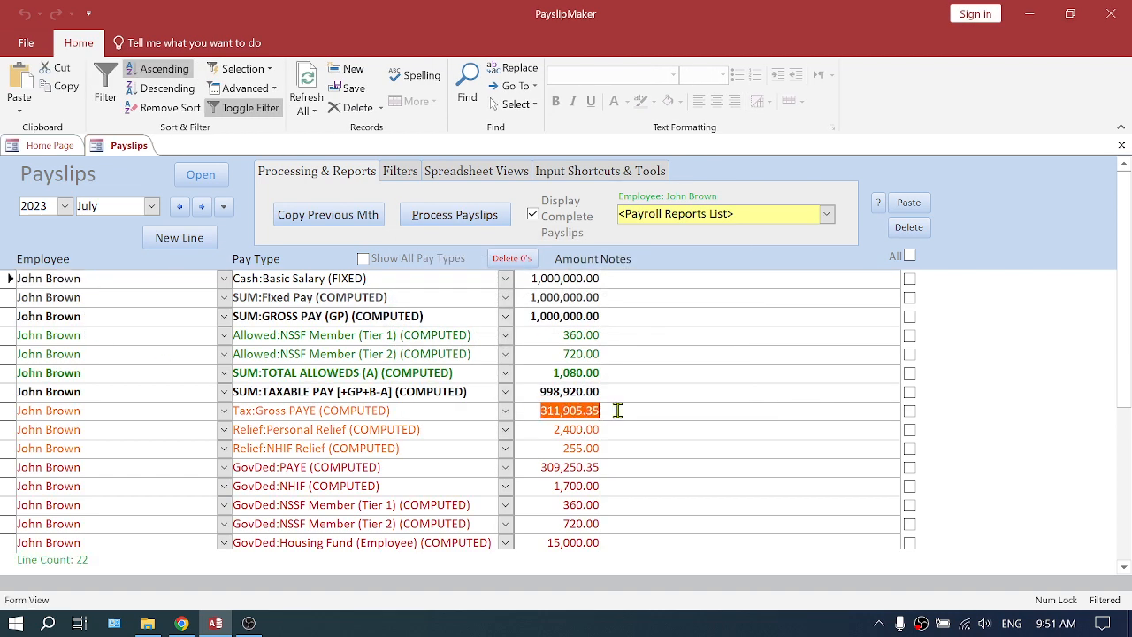
click(180, 206)
click(534, 412)
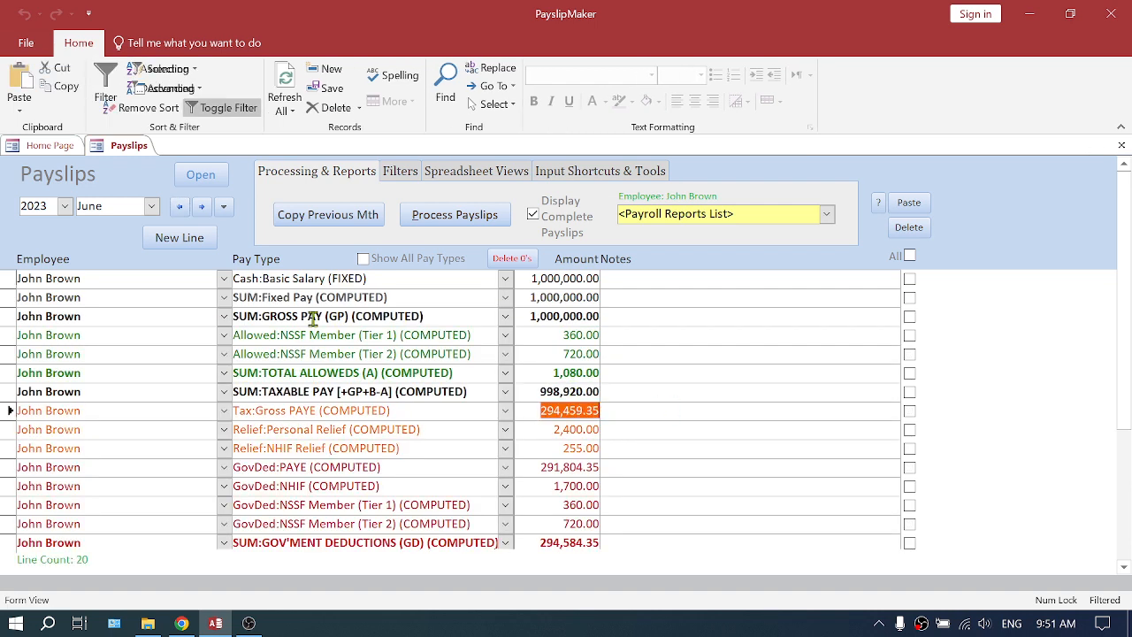
click(201, 206)
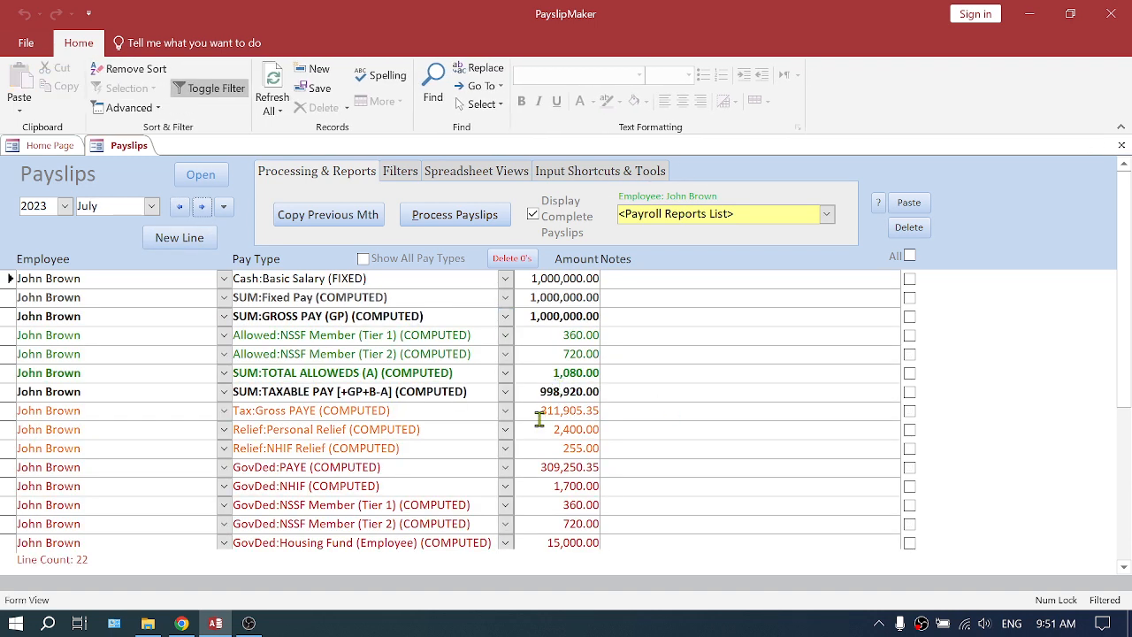
- Check the Basic Salary and Gross PAYE amounts on the employee's July 2023 payslip
drag(535, 277, 624, 277)
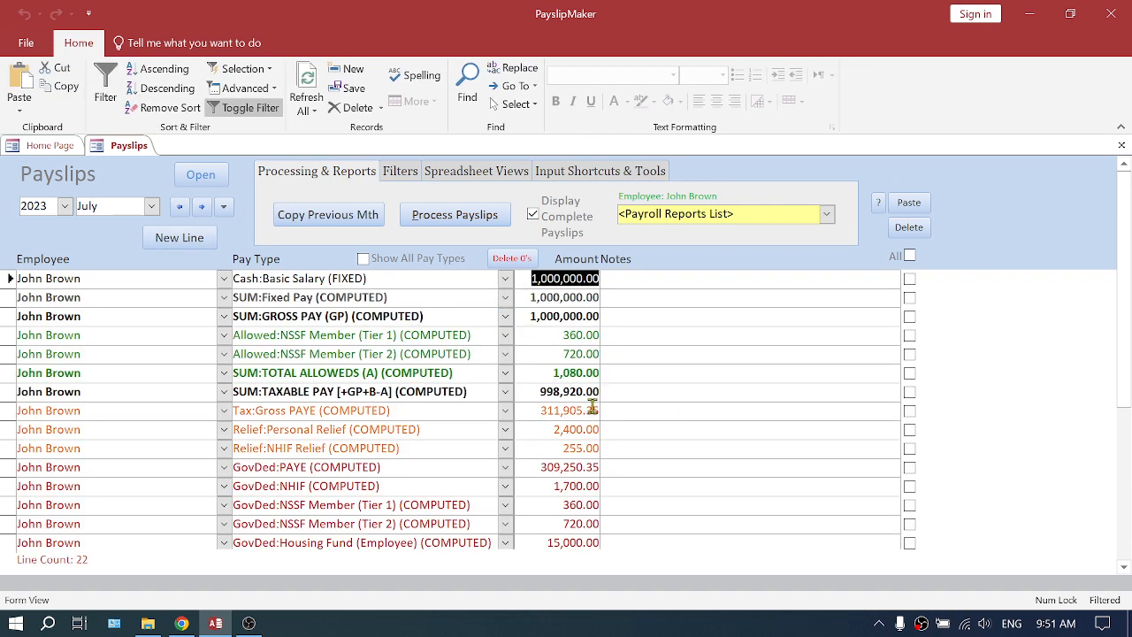
scroll(584, 416, down, 2)
scroll(543, 380, up, 1)
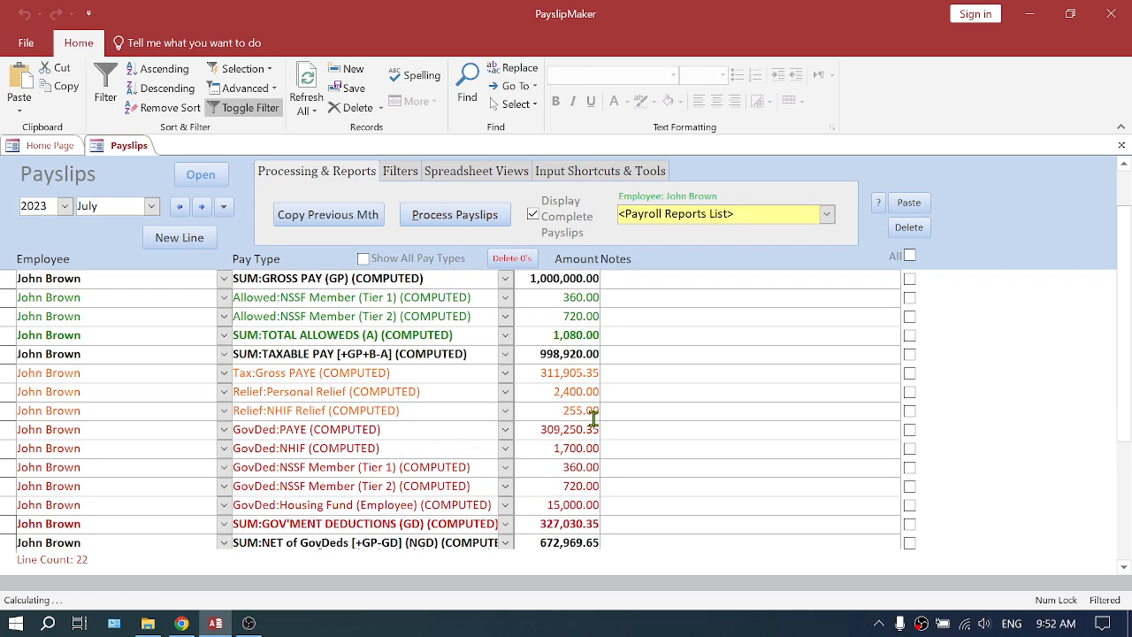
drag(536, 372, 623, 371)
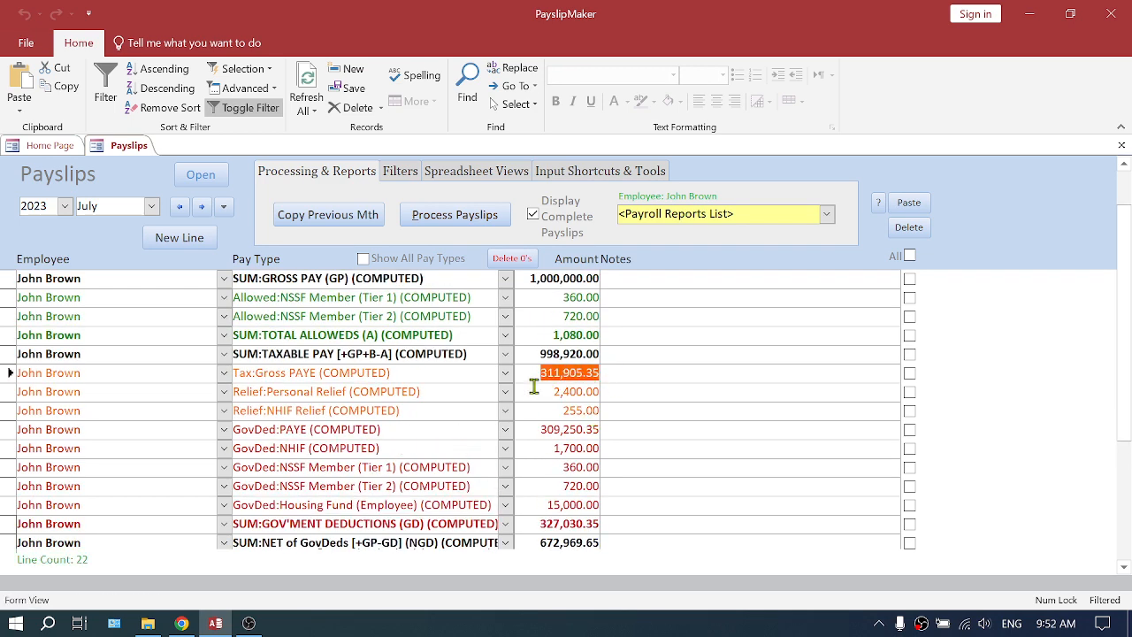
- Examine the employee and organization Housing Fund lines and amounts on the July payslip, and return to the Home Page
scroll(635, 393, down, 1)
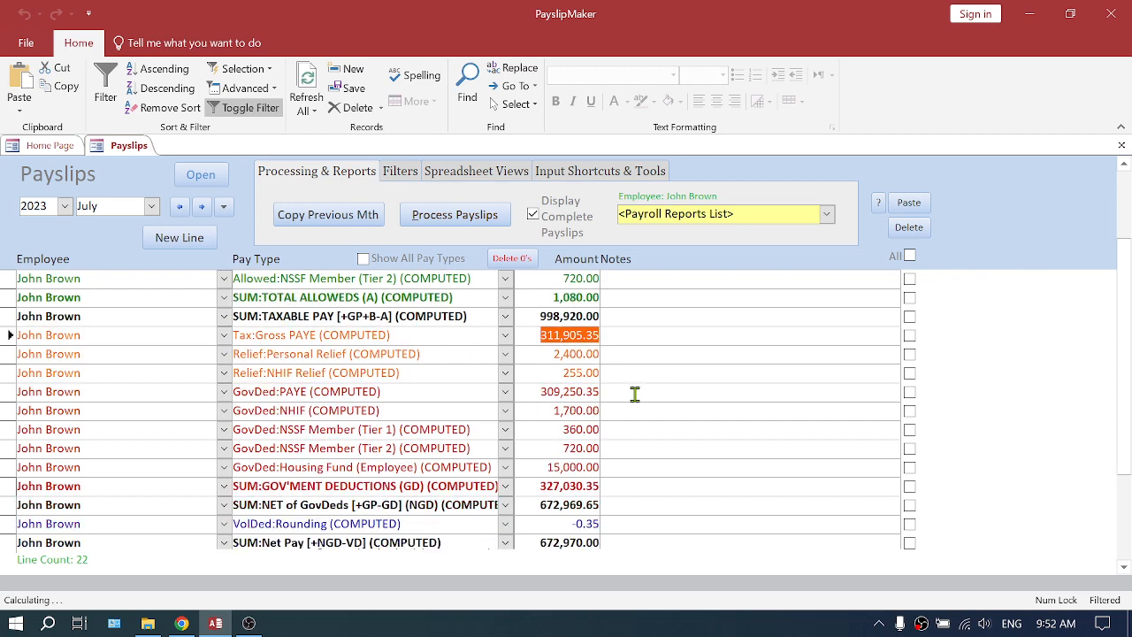
scroll(635, 394, down, 1)
drag(536, 429, 619, 428)
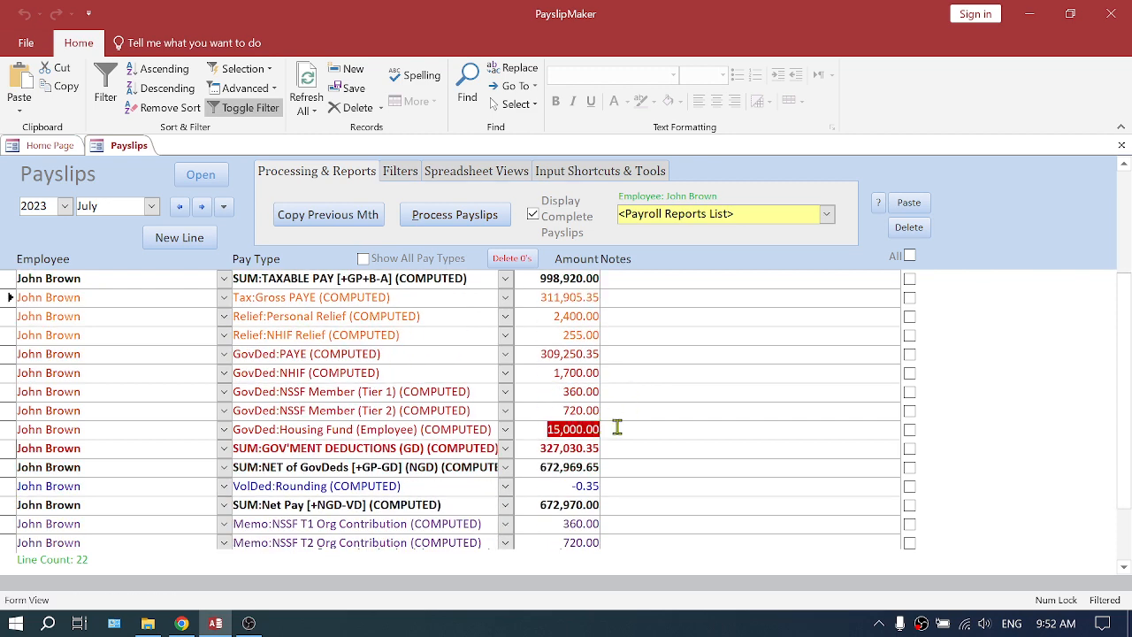
scroll(634, 466, down, 2)
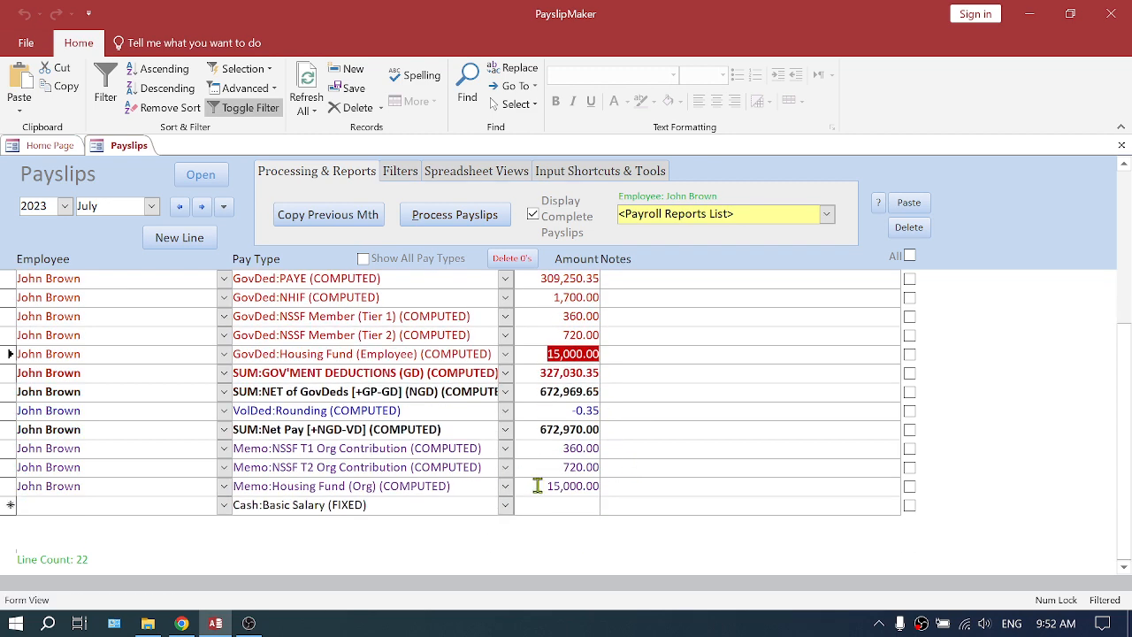
drag(538, 486, 603, 485)
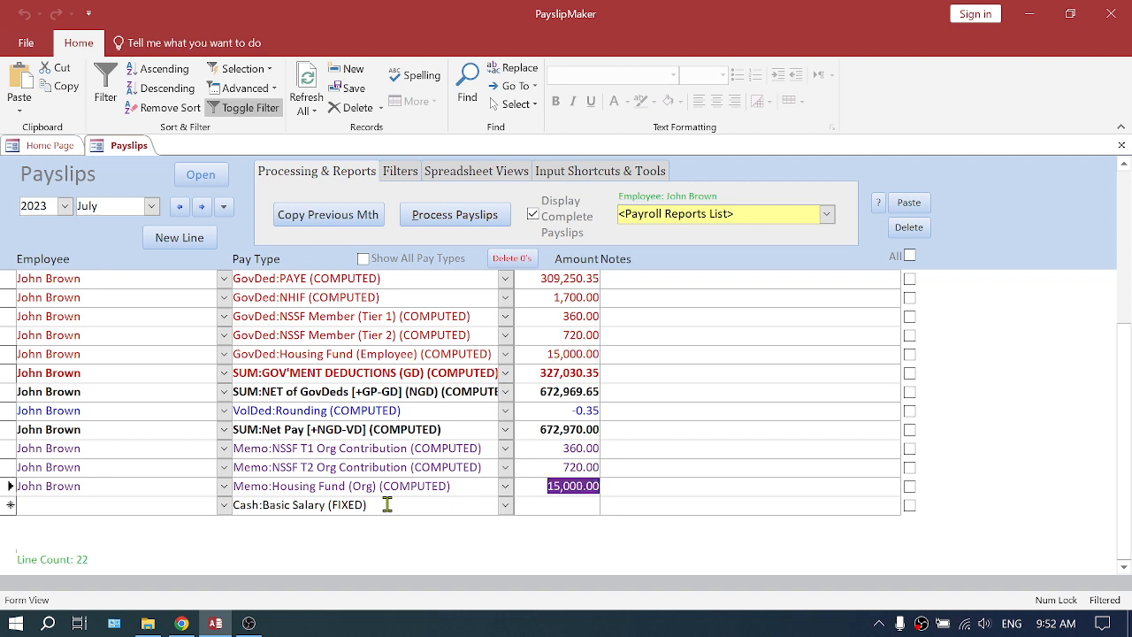
drag(462, 486, 221, 488)
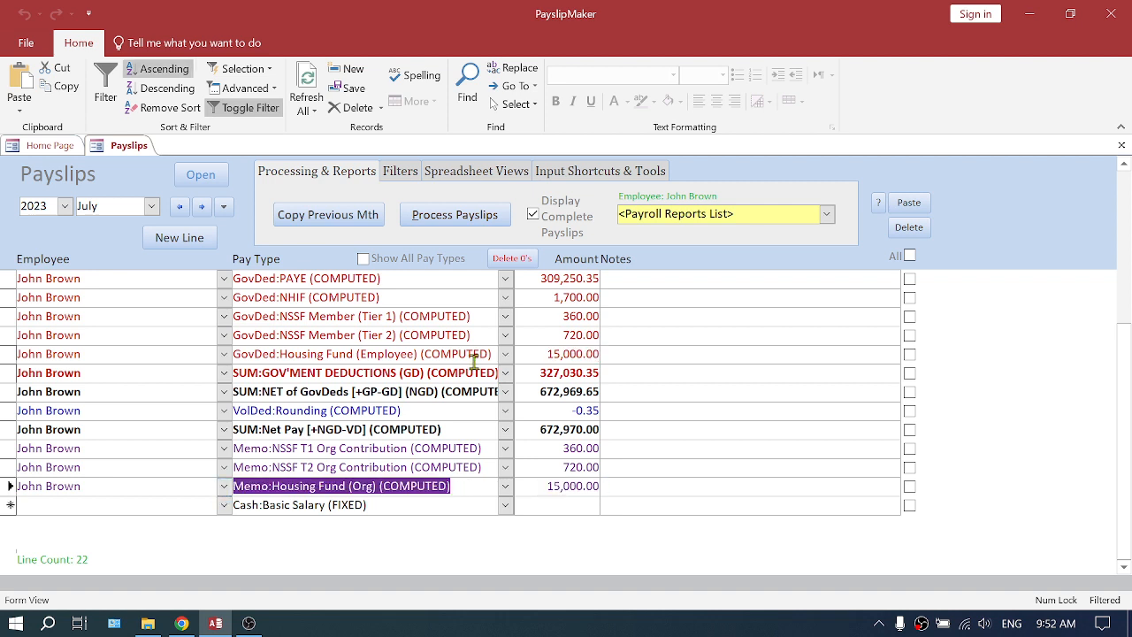
drag(490, 356, 223, 358)
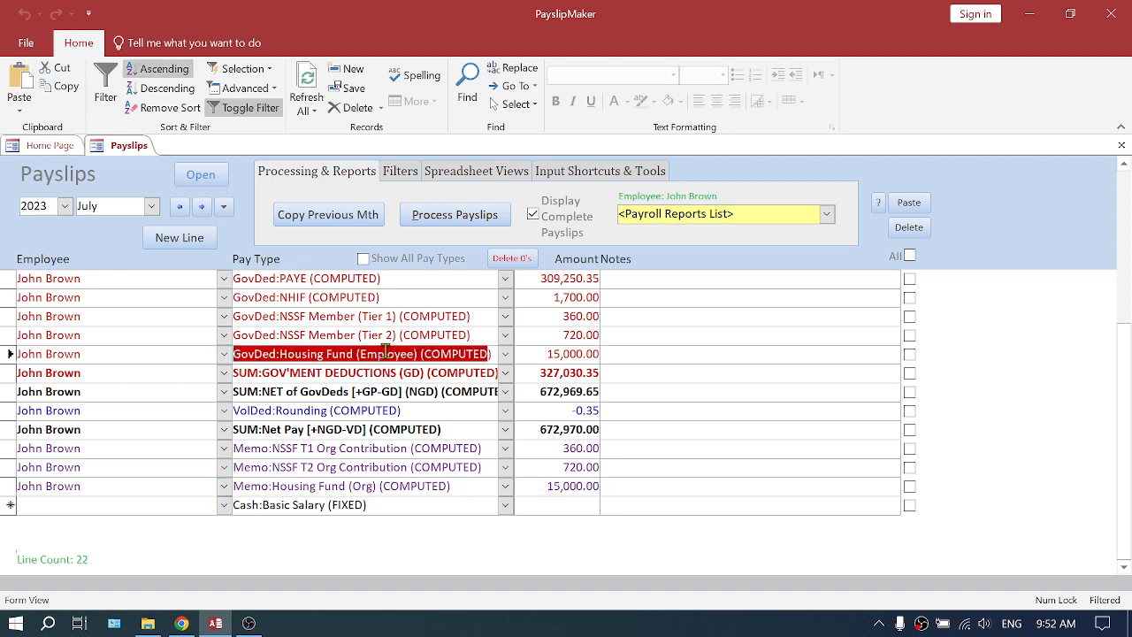
click(55, 148)
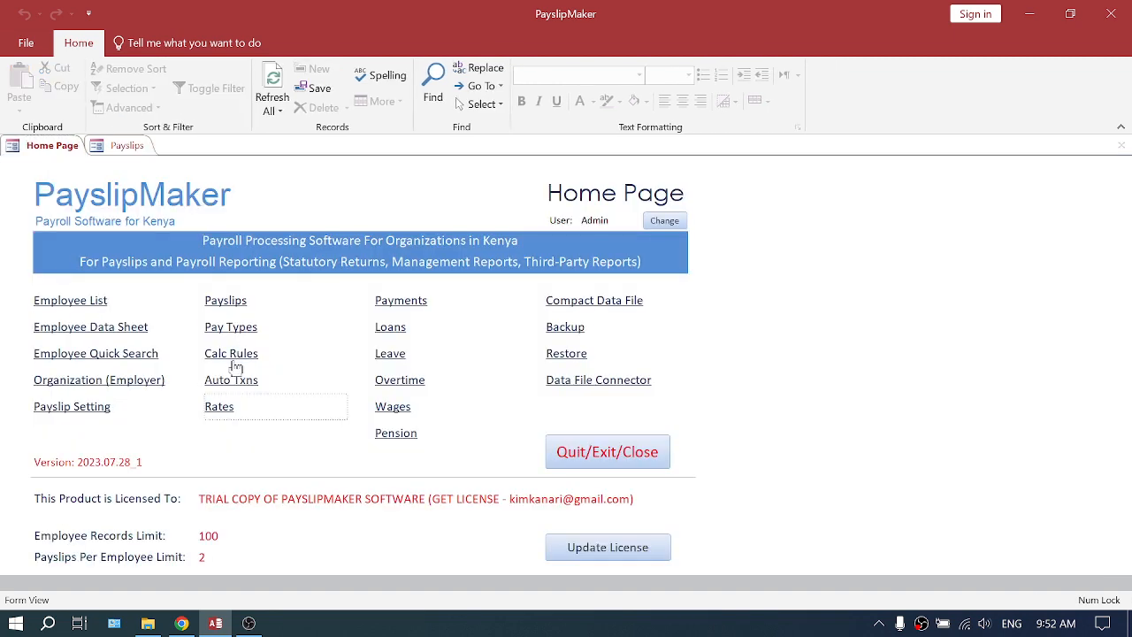